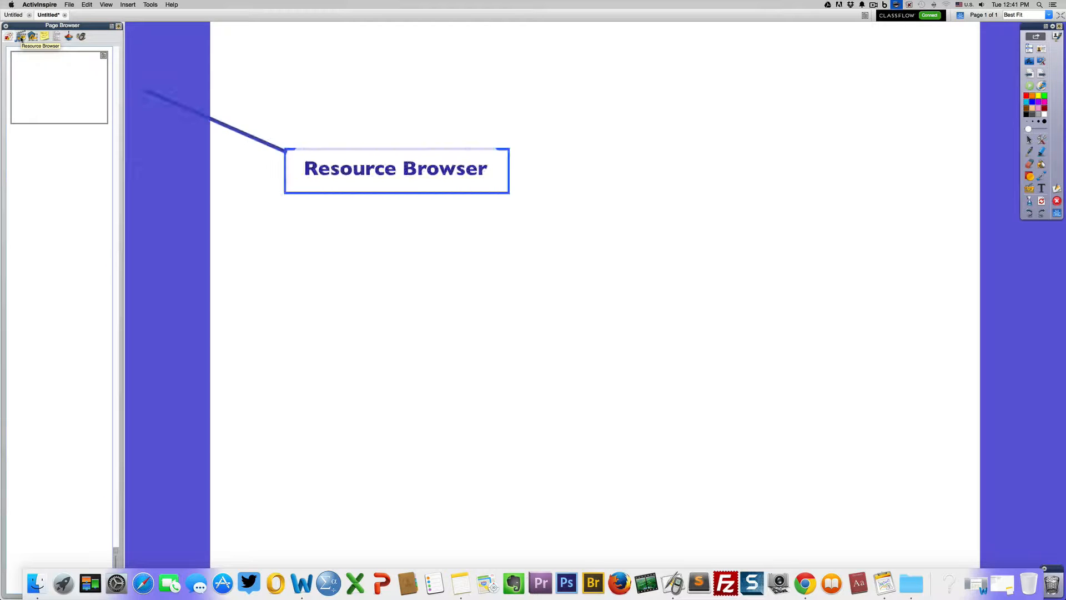
Open the Resource Browser and look through the Grids folder in Shared Resources, including its X-Y lined and Crosses subfolders
{"action": "left_click", "coordinate": [21, 37]}
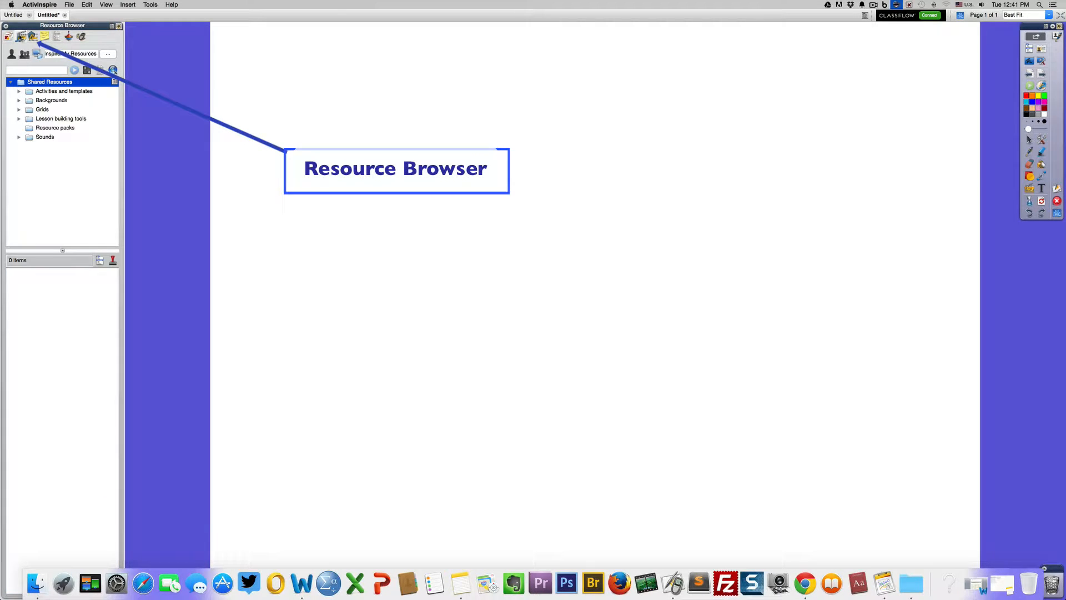
{"action": "left_click", "coordinate": [18, 120]}
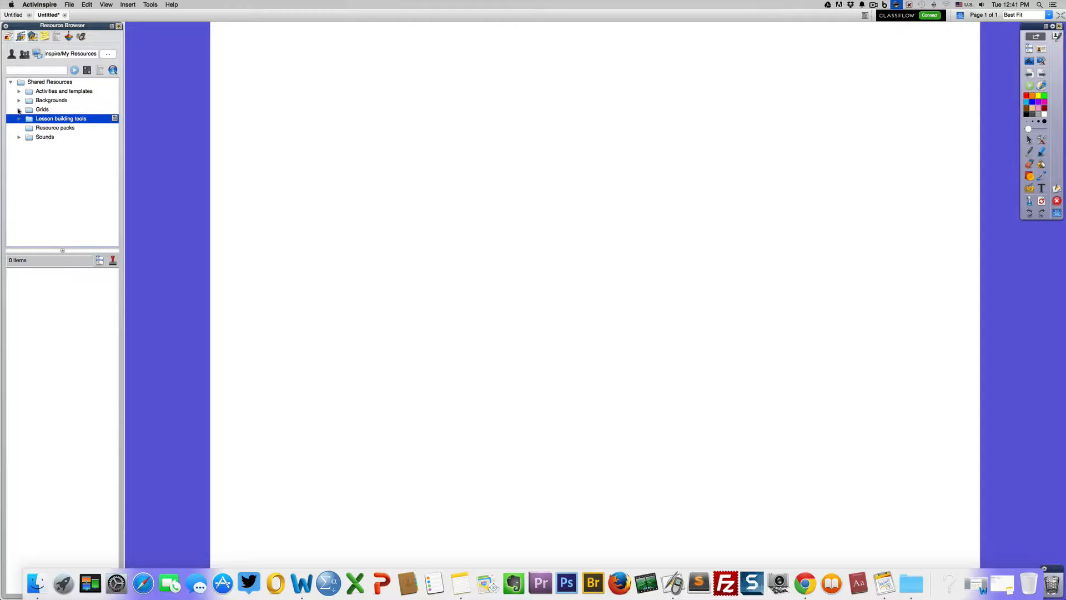
{"action": "left_click", "coordinate": [19, 110]}
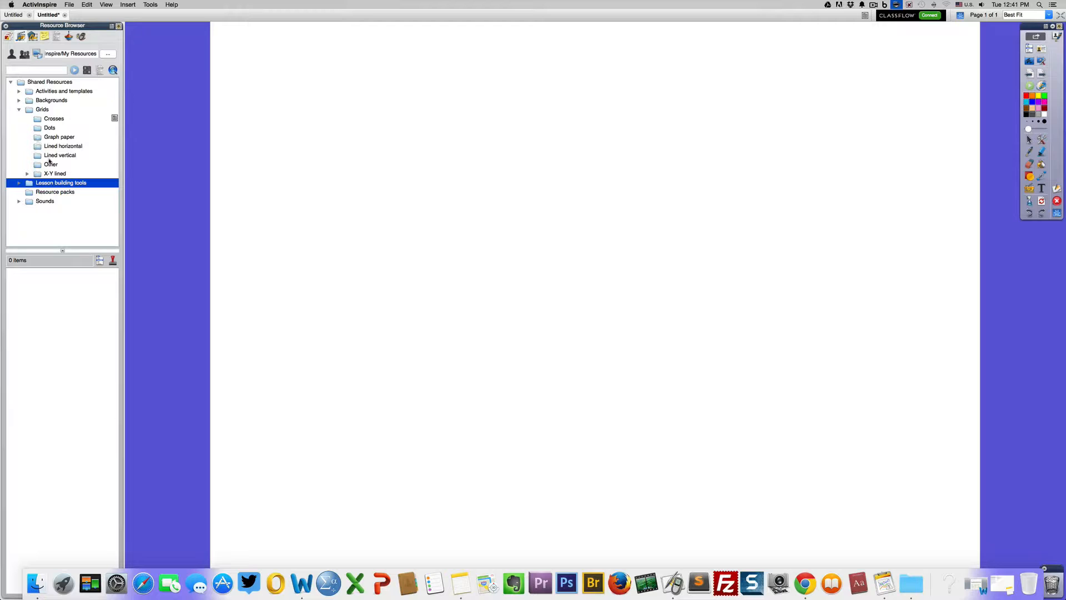
{"action": "left_click", "coordinate": [27, 174]}
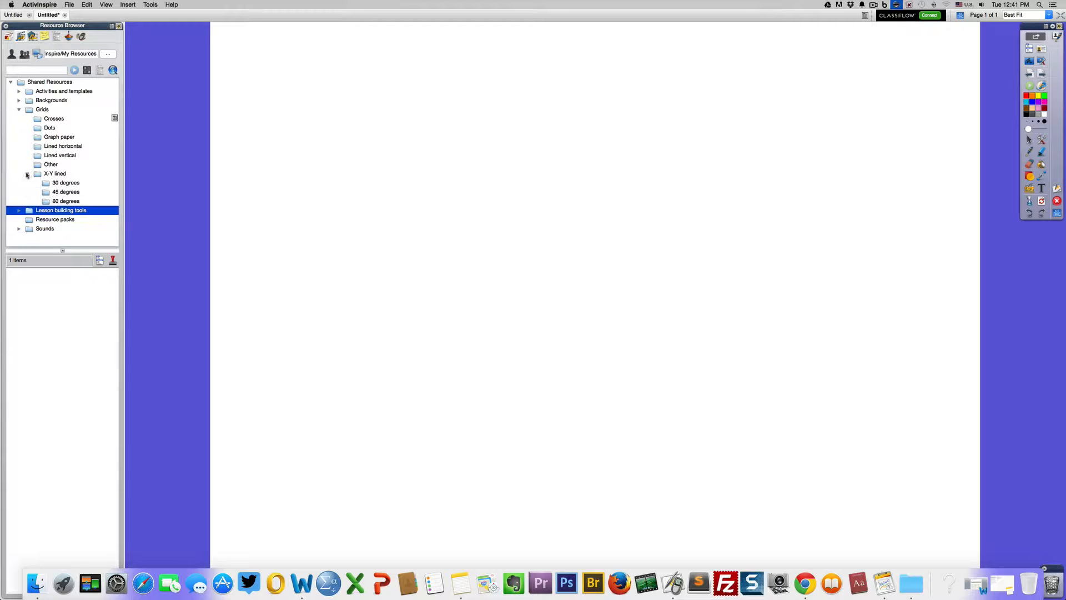
{"action": "left_click", "coordinate": [39, 174]}
{"action": "left_click", "coordinate": [40, 118]}
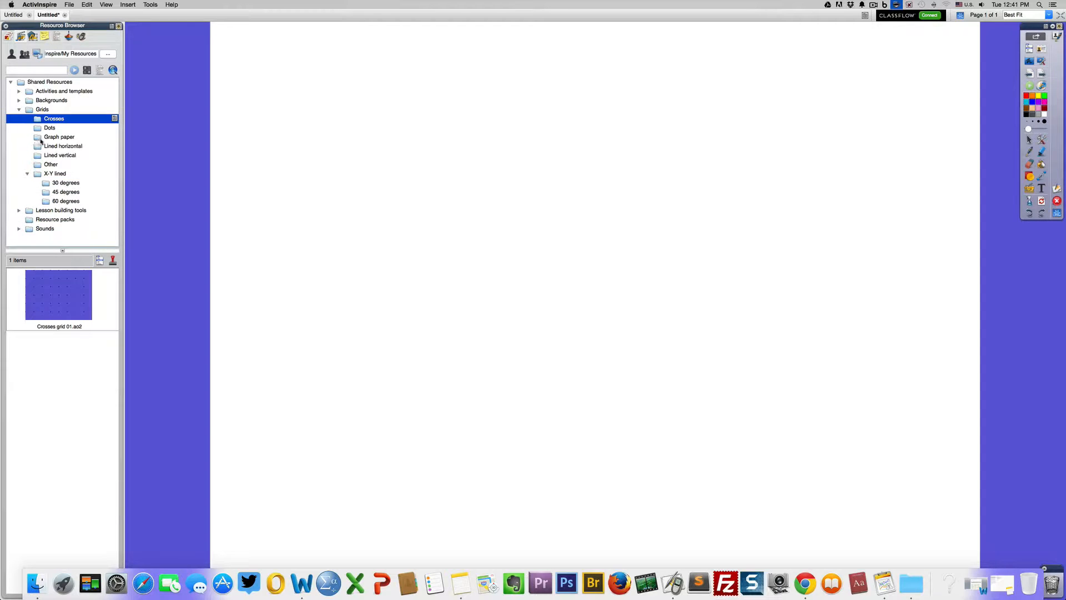
Place the Graph grid 01 resource from the Graph paper folder on the page, and undo the placement
{"action": "left_click", "coordinate": [40, 137]}
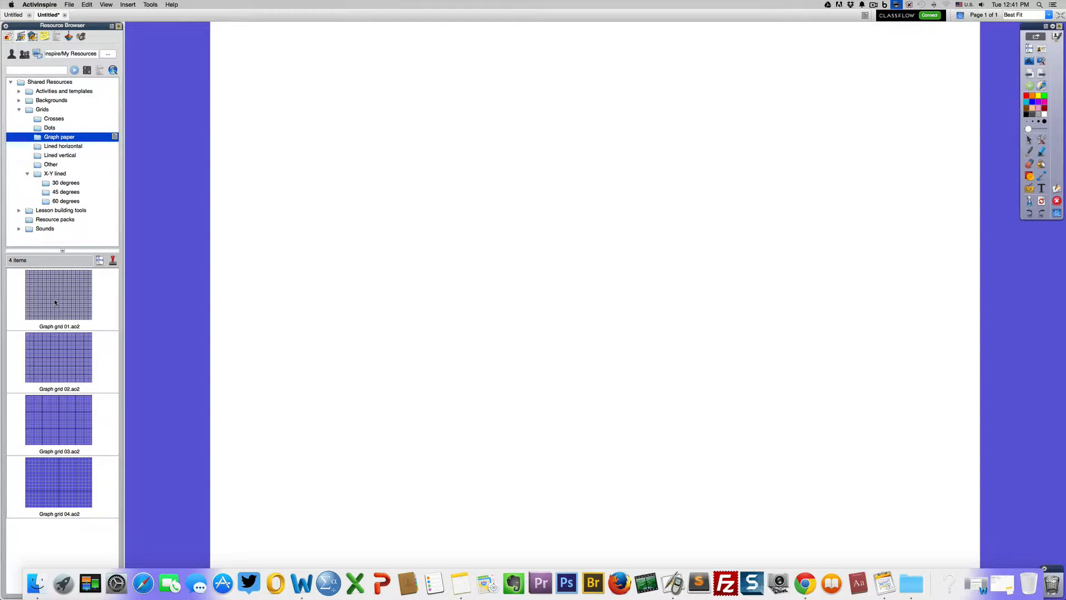
{"action": "left_click_drag", "start_coordinate": [55, 303], "coordinate": [394, 229]}
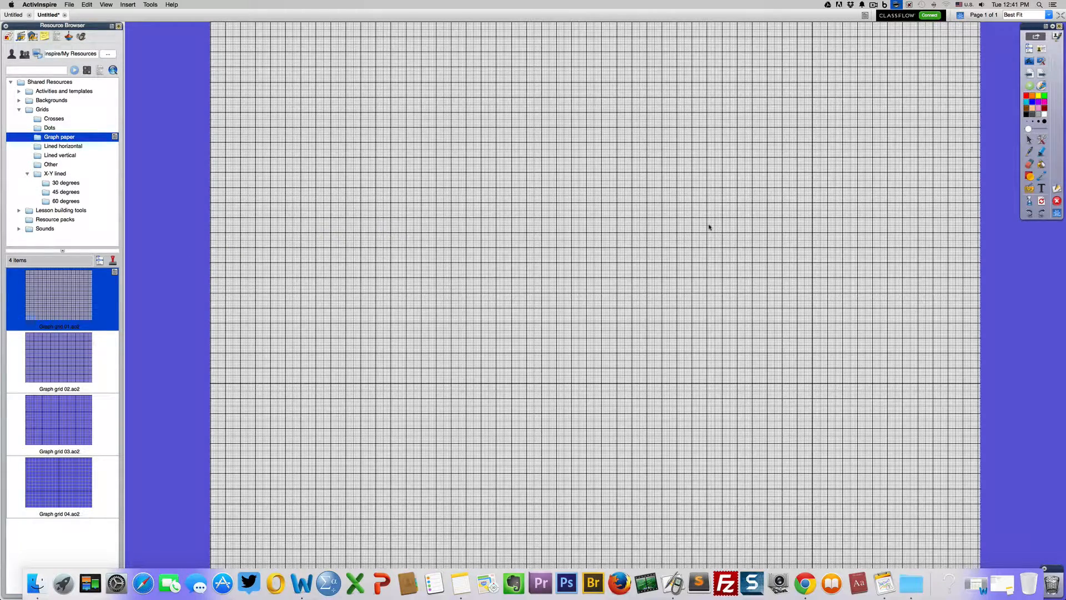
{"action": "left_click", "coordinate": [85, 4]}
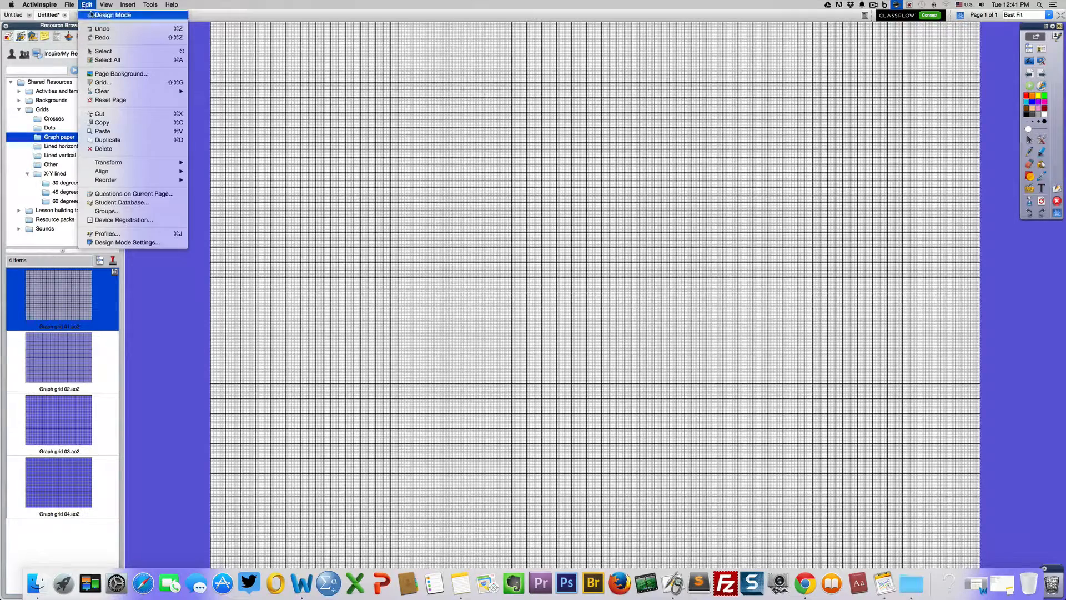
{"action": "left_click", "coordinate": [102, 33]}
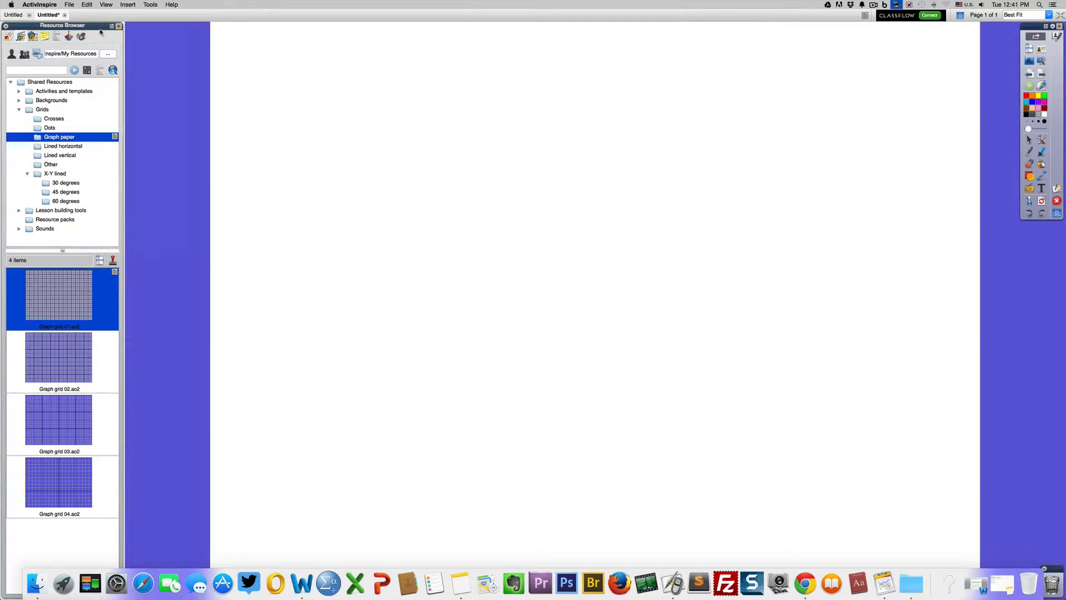
Place Button 1, Button 2 and Button 3 from the Lesson building tools' Buttons and icons folder in a column down the page's left side
{"action": "left_click", "coordinate": [19, 110]}
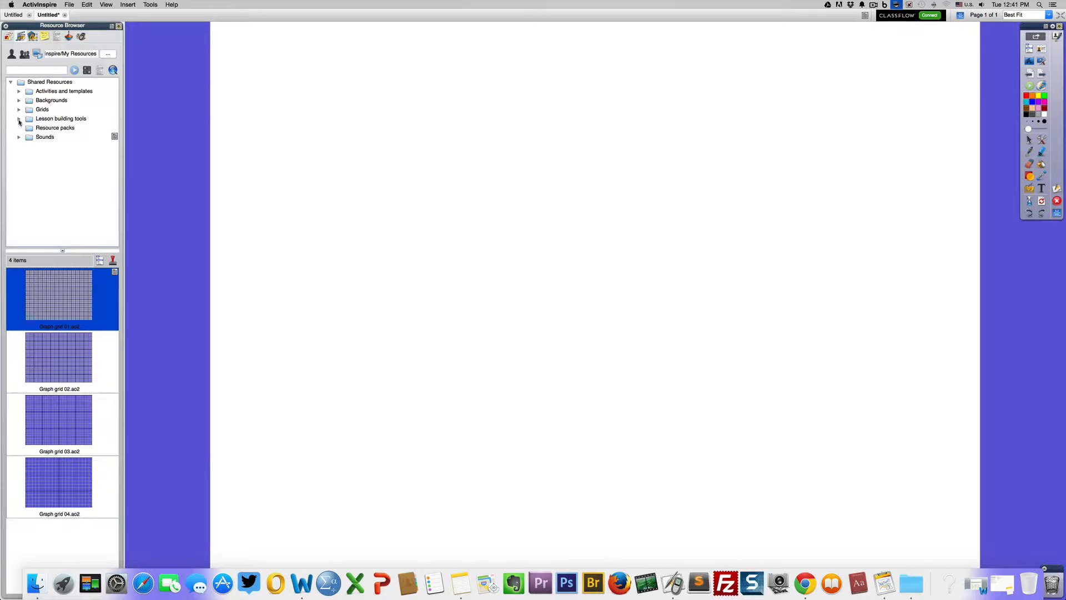
{"action": "left_click", "coordinate": [18, 122]}
{"action": "left_click", "coordinate": [66, 128]}
{"action": "left_click_drag", "start_coordinate": [58, 294], "coordinate": [284, 113]}
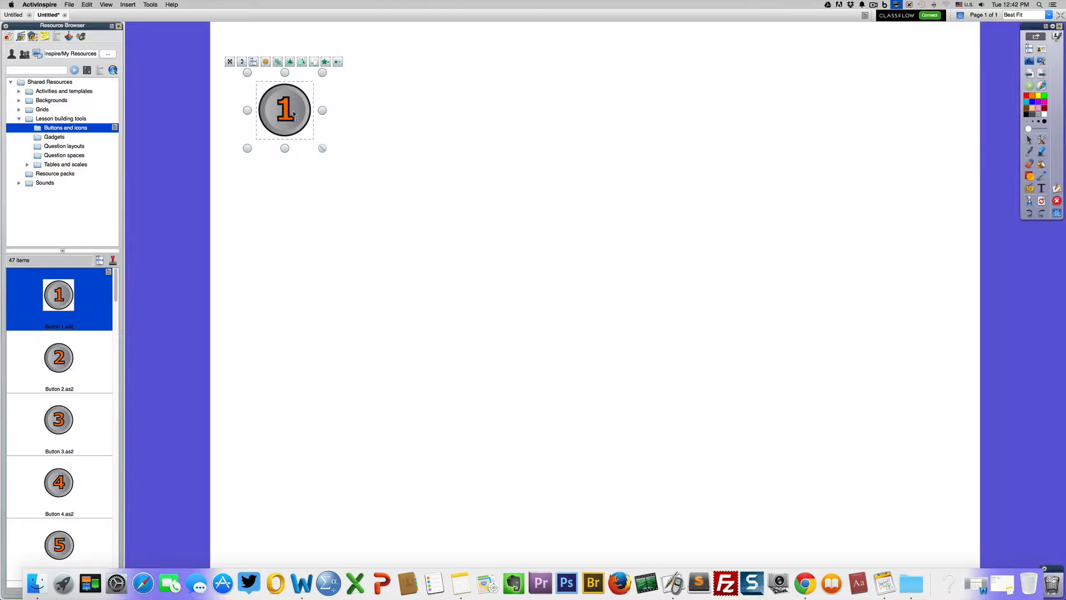
{"action": "left_click_drag", "start_coordinate": [55, 359], "coordinate": [284, 264]}
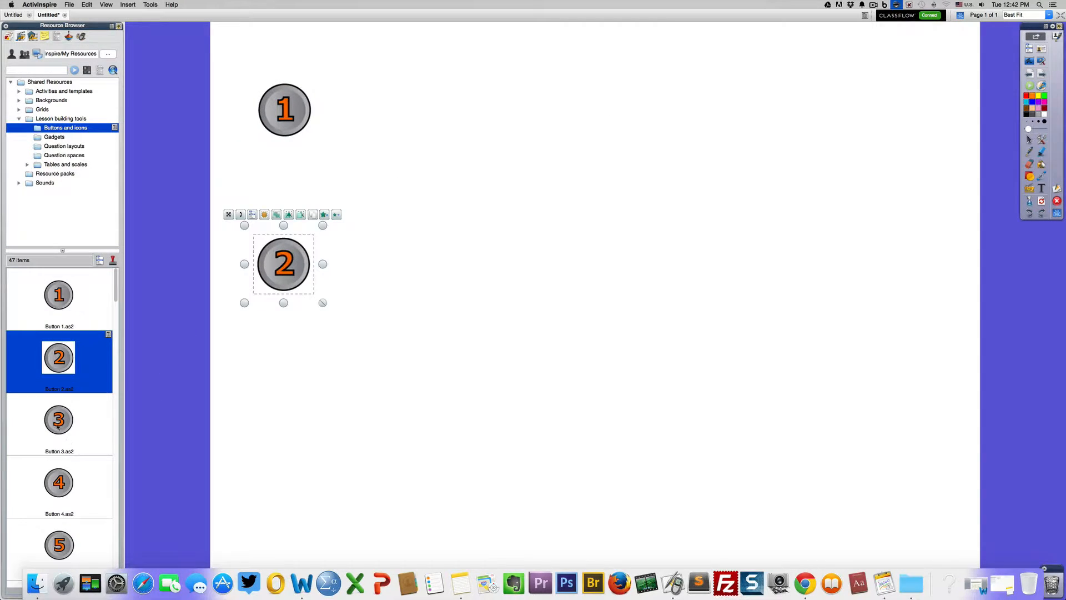
{"action": "left_click_drag", "start_coordinate": [58, 427], "coordinate": [286, 409]}
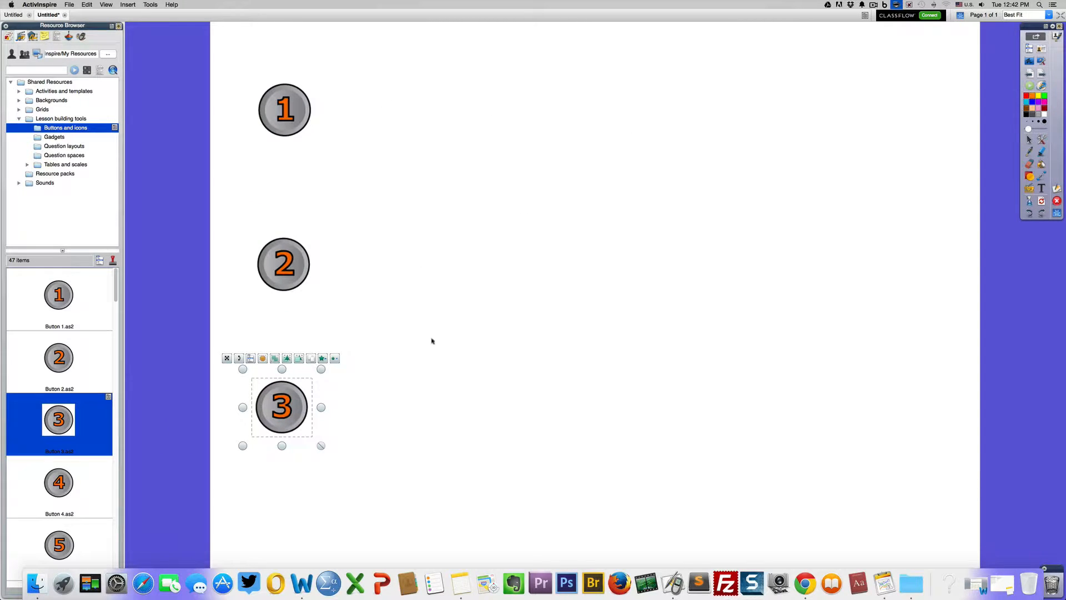
{"action": "left_click", "coordinate": [520, 418]}
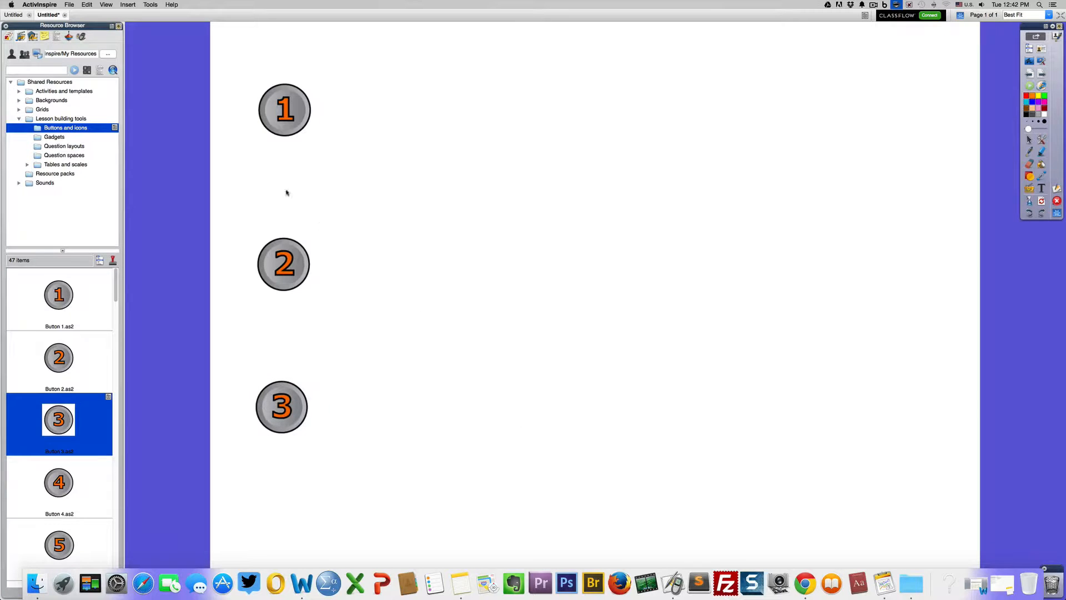
{"action": "left_click", "coordinate": [278, 123]}
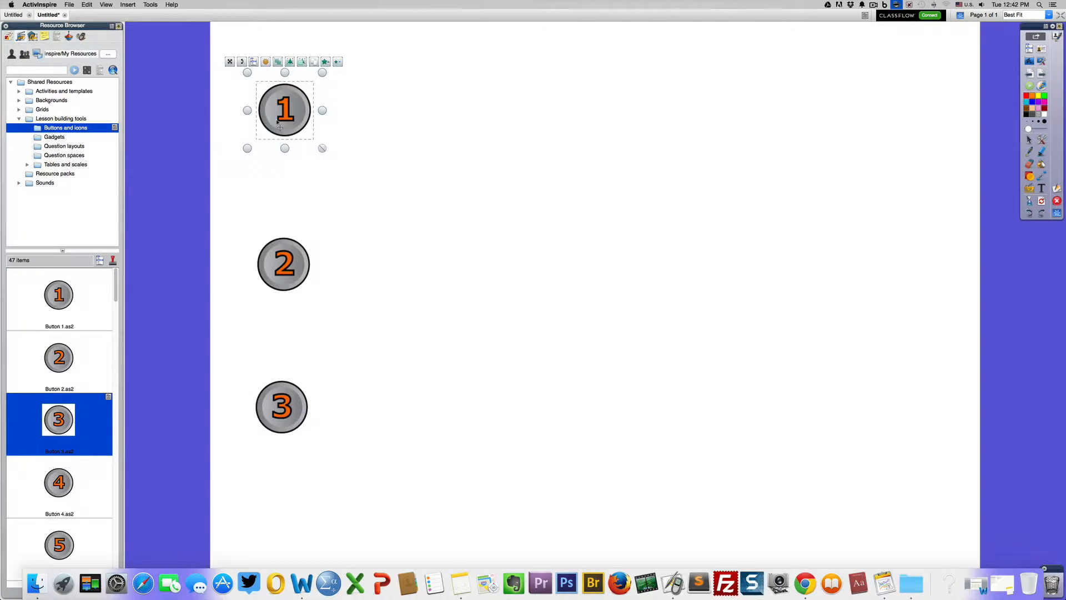
{"action": "left_click", "coordinate": [386, 157]}
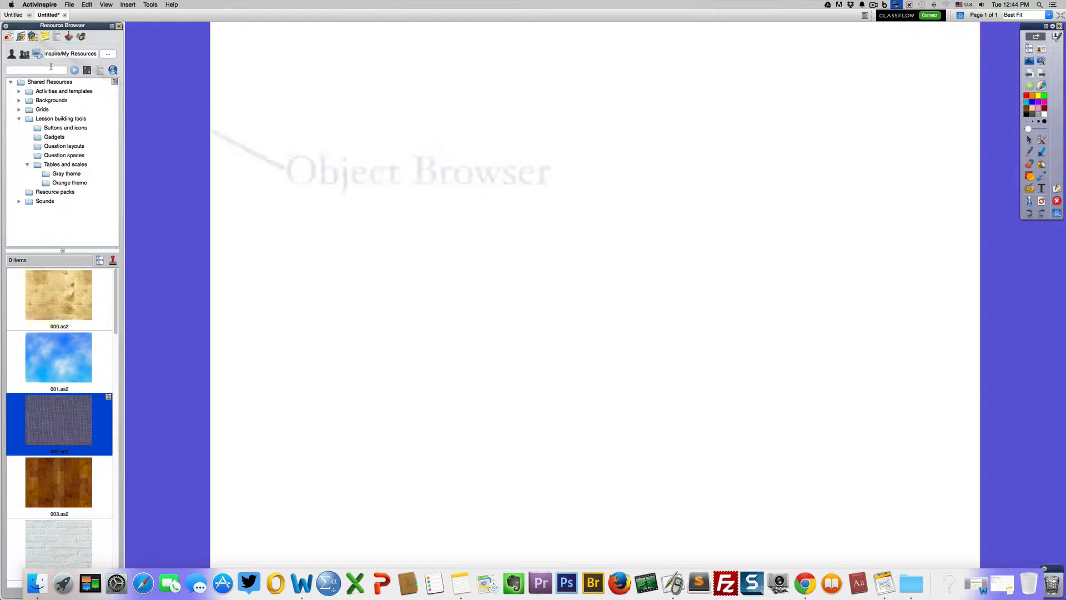
Open the Object Browser and draw an orange circle with a red outline in the upper-left part of the page
{"action": "left_click", "coordinate": [33, 36]}
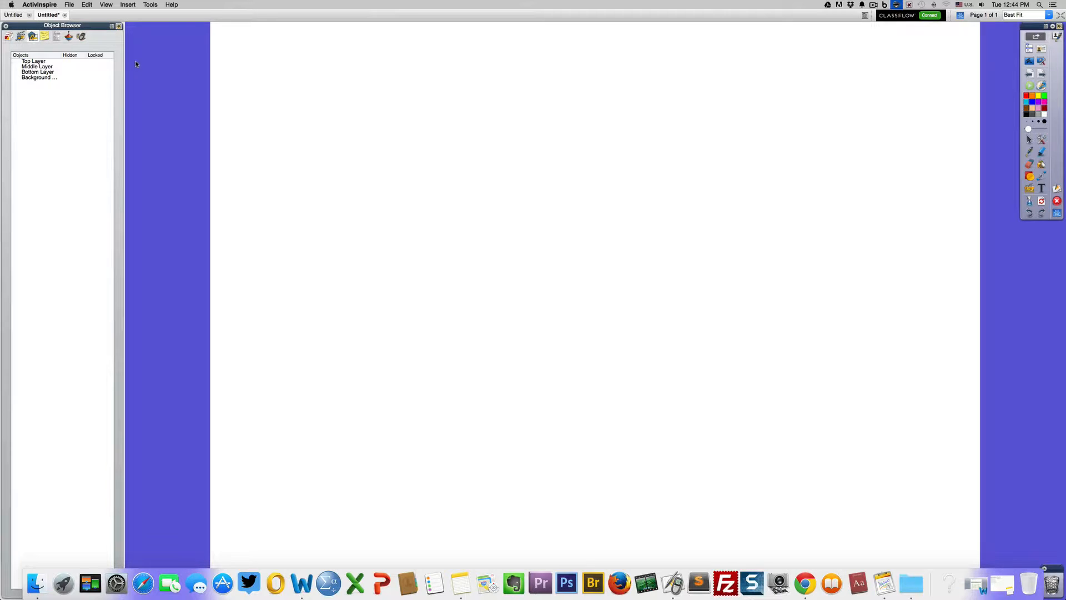
{"action": "left_click", "coordinate": [1030, 175]}
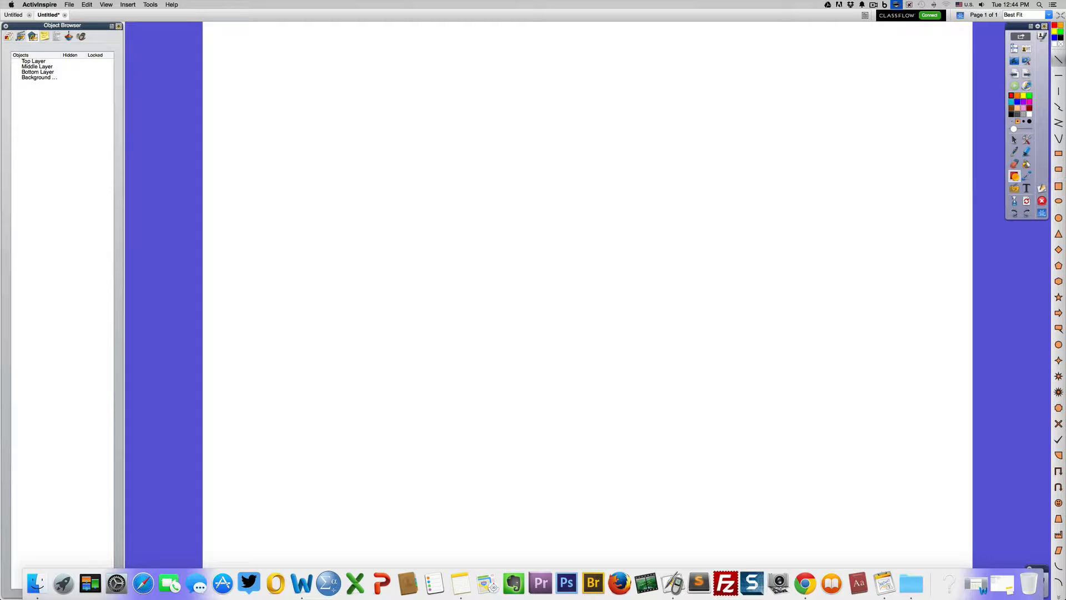
{"action": "left_click", "coordinate": [1058, 218]}
{"action": "left_click_drag", "start_coordinate": [364, 139], "coordinate": [440, 217]}
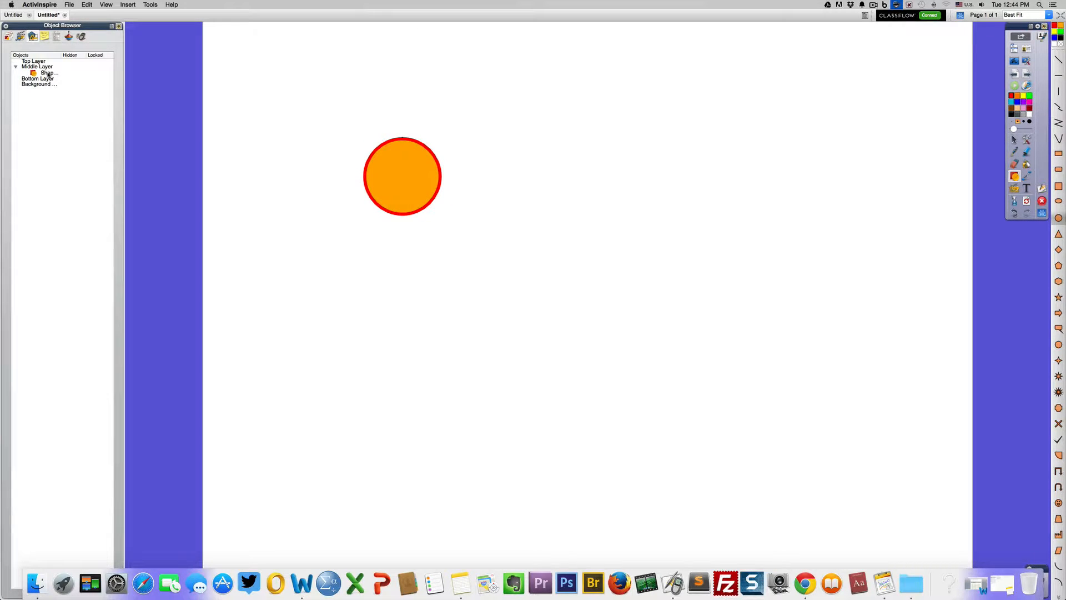
Select the circle through its Middle Layer entry and move it closer to the page's upper-left corner
{"action": "left_click", "coordinate": [49, 74]}
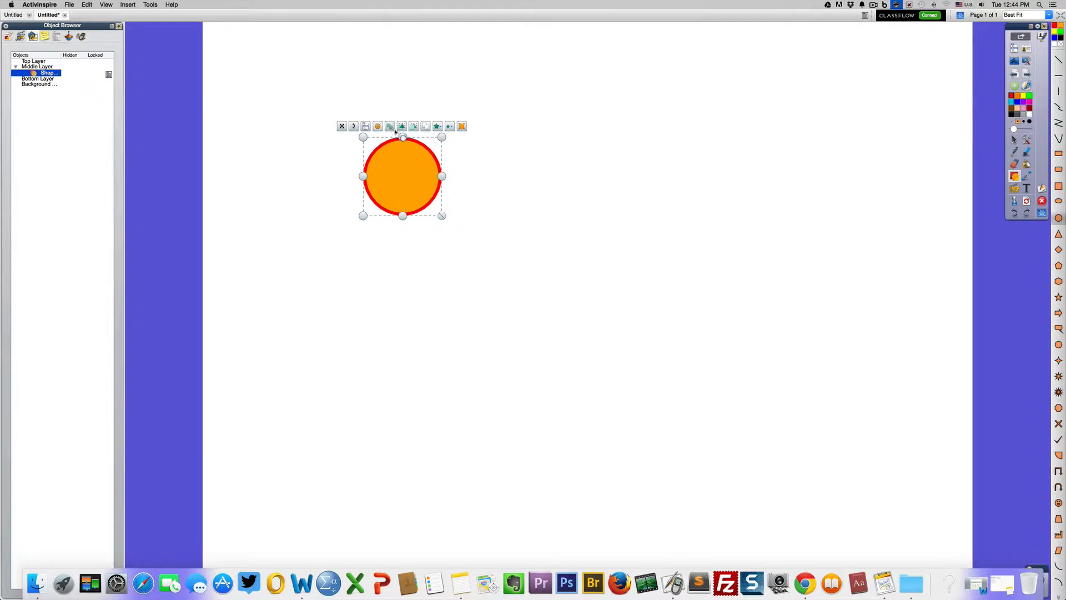
{"action": "left_click", "coordinate": [1014, 139]}
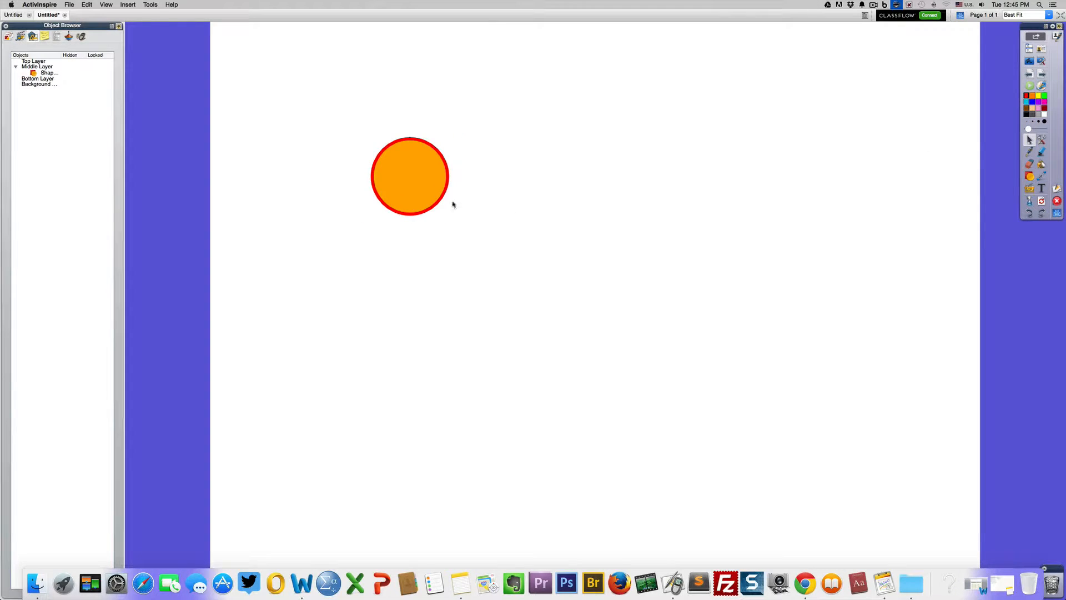
{"action": "left_click", "coordinate": [407, 179]}
{"action": "left_click_drag", "start_coordinate": [406, 176], "coordinate": [336, 119]}
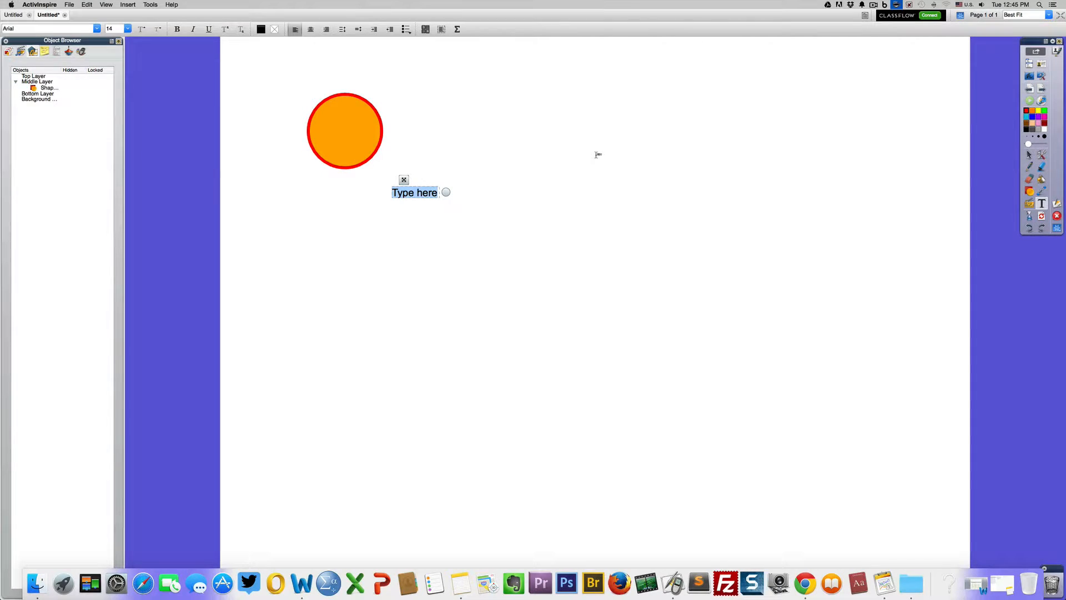
Enter the text "The Day is Beautiful" in the text box below and right of the circle
{"action": "type", "text": "The Day"}
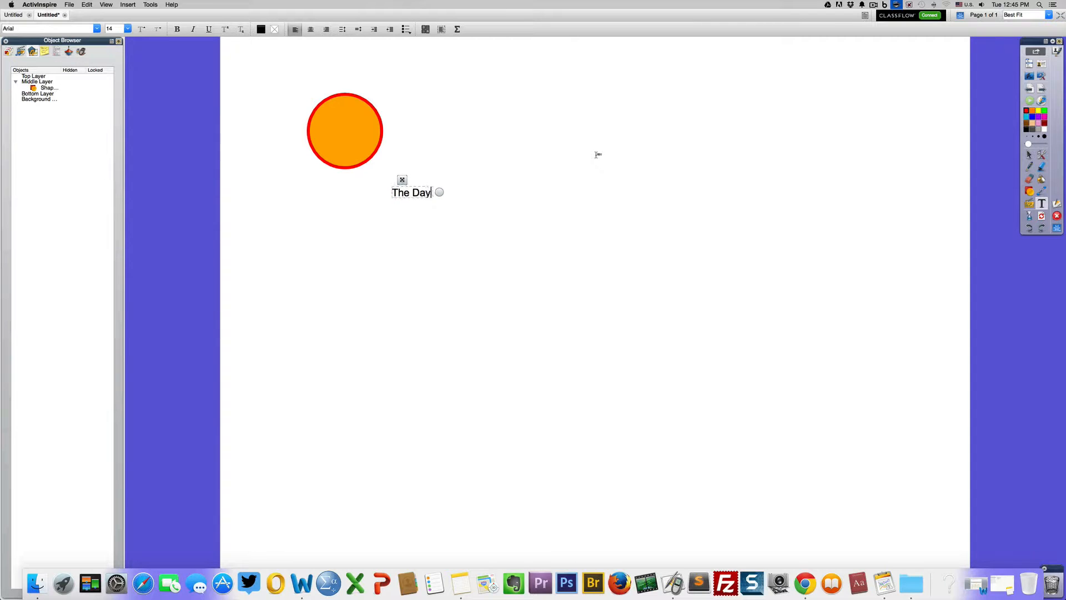
{"action": "type", "text": " is Beautiful"}
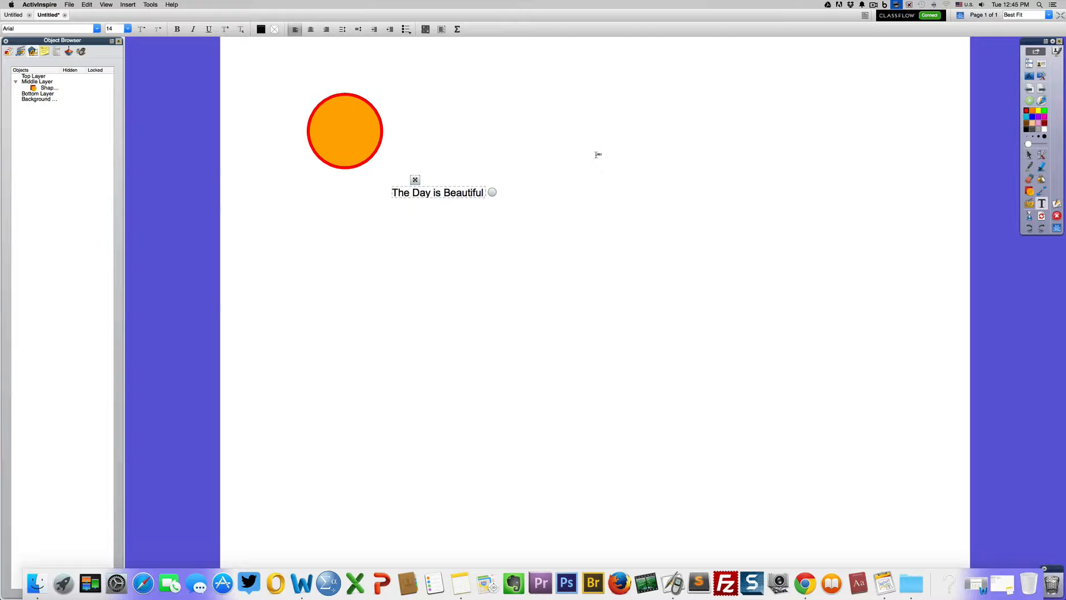
{"action": "left_click", "coordinate": [674, 146]}
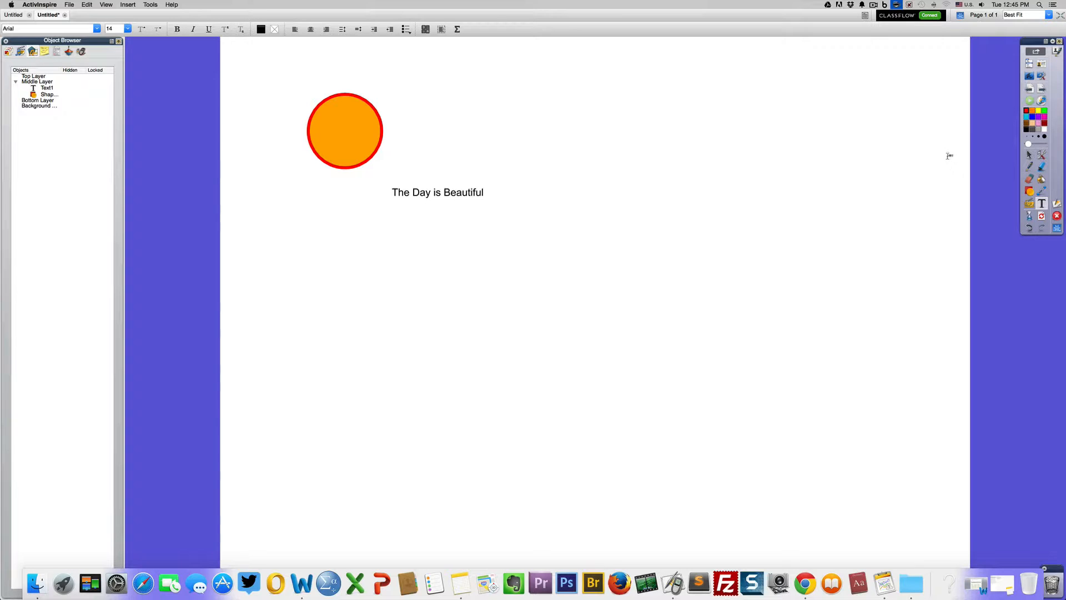
Set the text "The Day is Beautiful" to font size 20 and widen its box to fit on one line
{"action": "left_click", "coordinate": [1029, 155]}
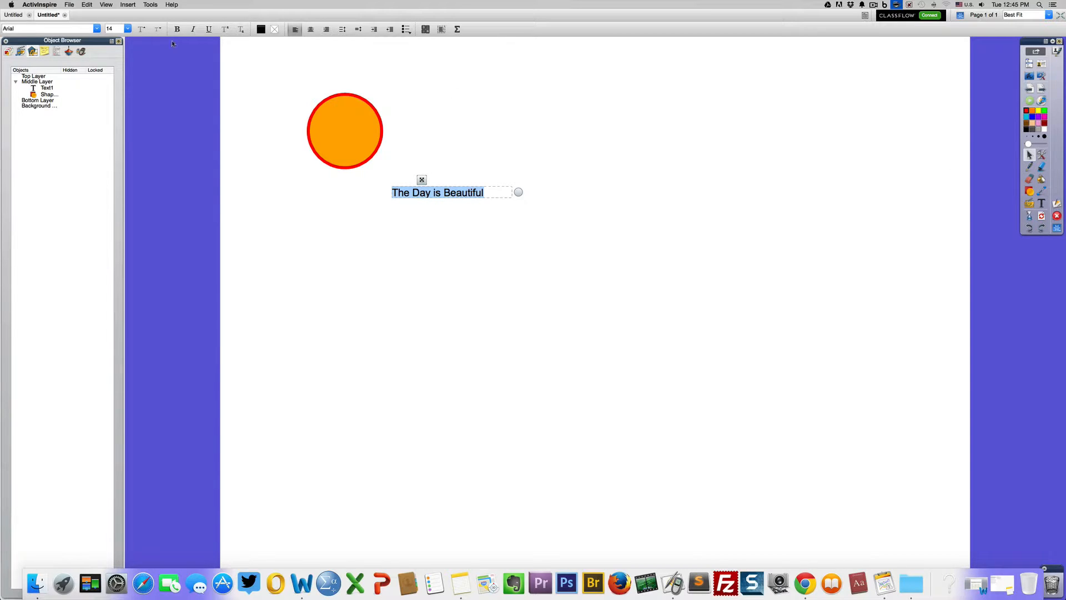
{"action": "left_click", "coordinate": [128, 28]}
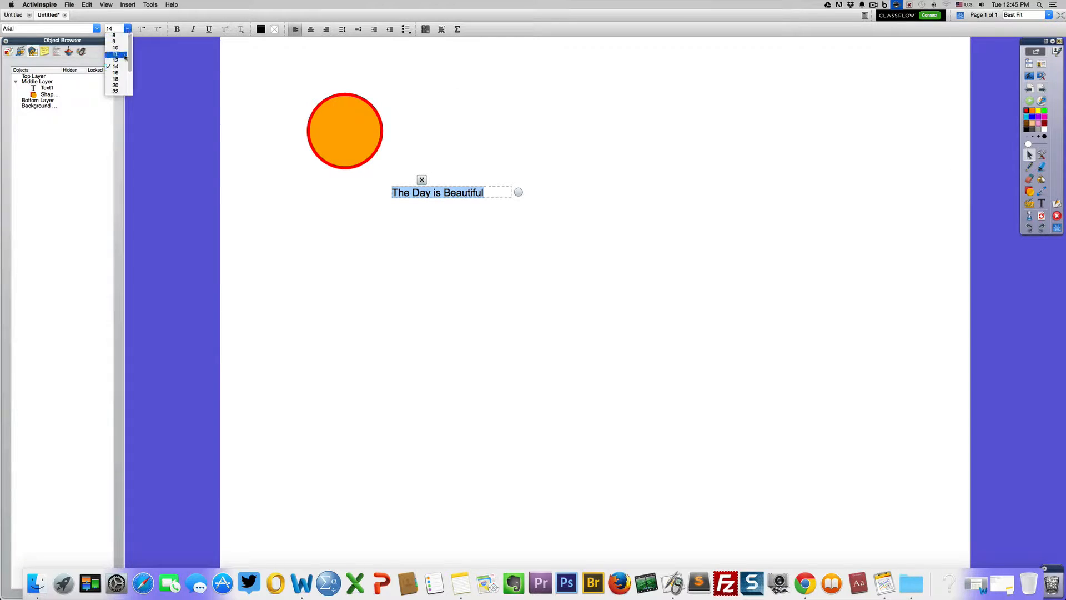
{"action": "left_click", "coordinate": [116, 84]}
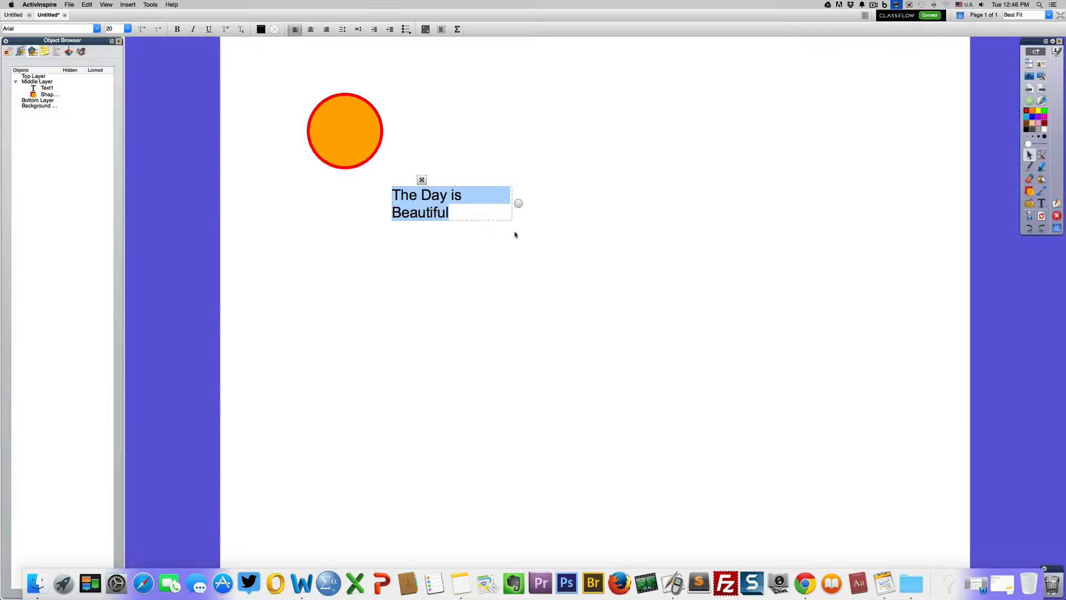
{"action": "left_click_drag", "start_coordinate": [518, 203], "coordinate": [535, 202]}
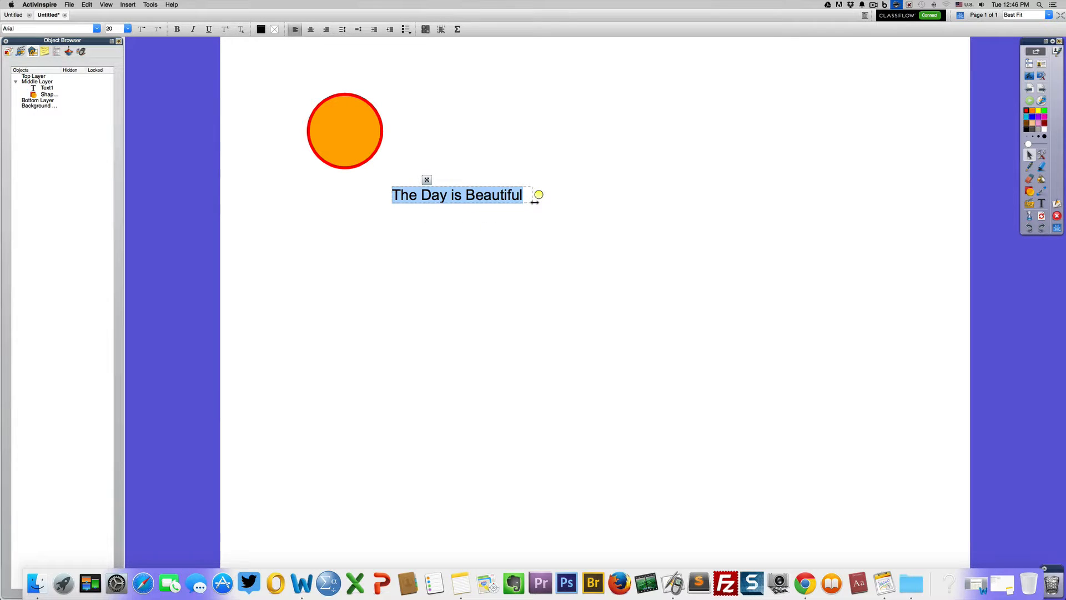
{"action": "left_click", "coordinate": [548, 181]}
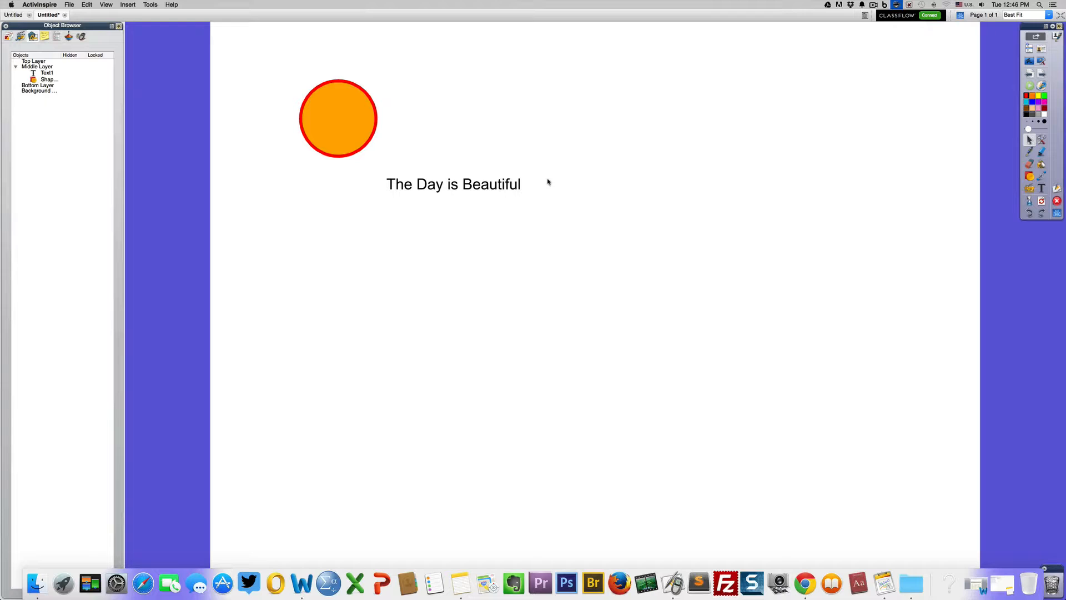
Draw an orange rounded rectangle with a red outline covering the text "The Day is Beautiful"
{"action": "left_click", "coordinate": [436, 189]}
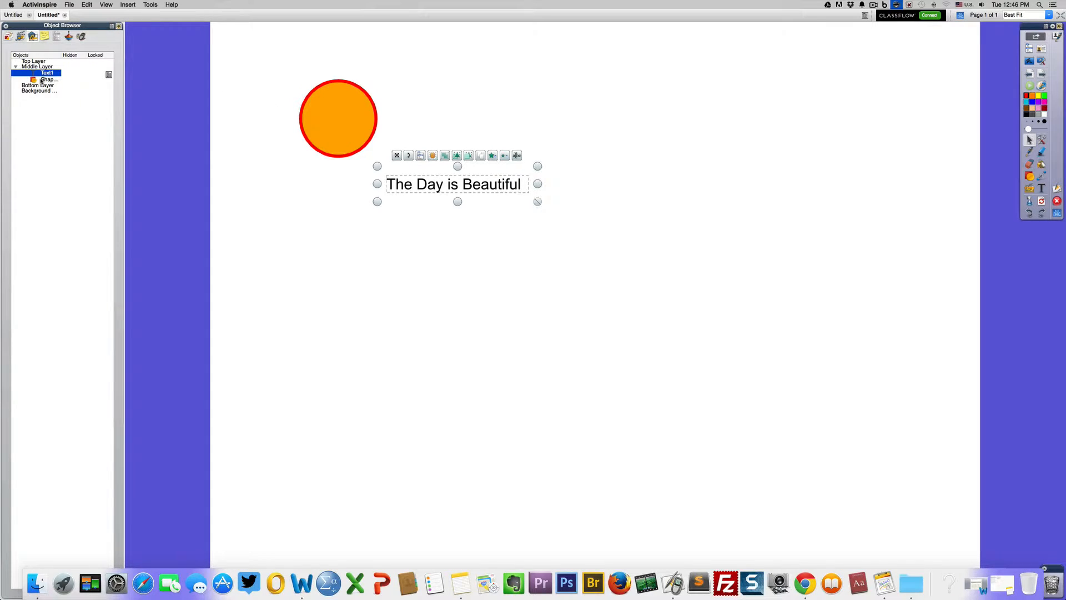
{"action": "left_click", "coordinate": [1029, 176]}
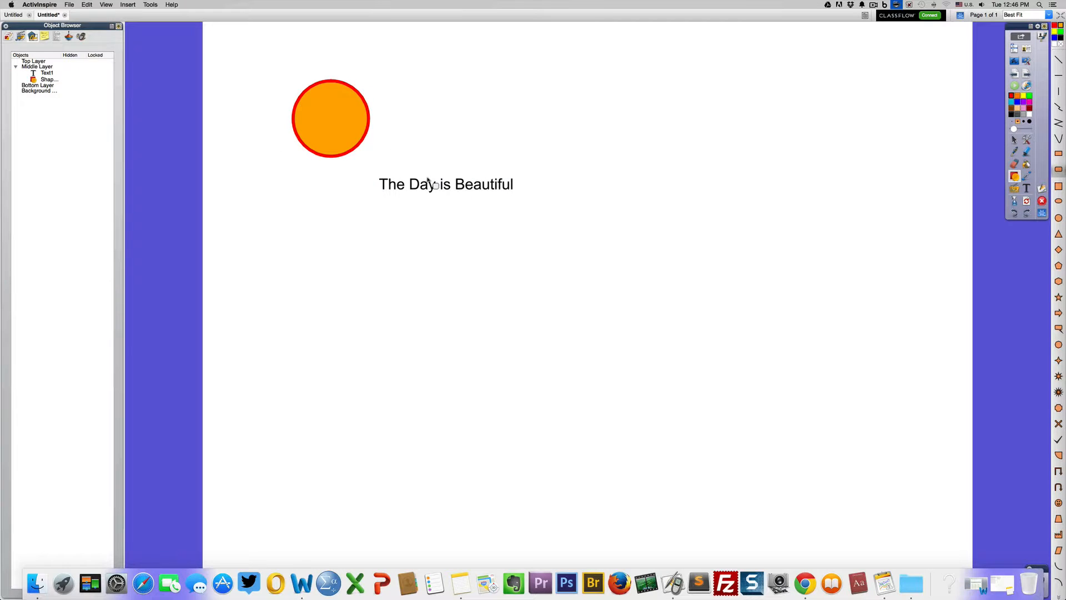
{"action": "left_click_drag", "start_coordinate": [373, 174], "coordinate": [524, 197]}
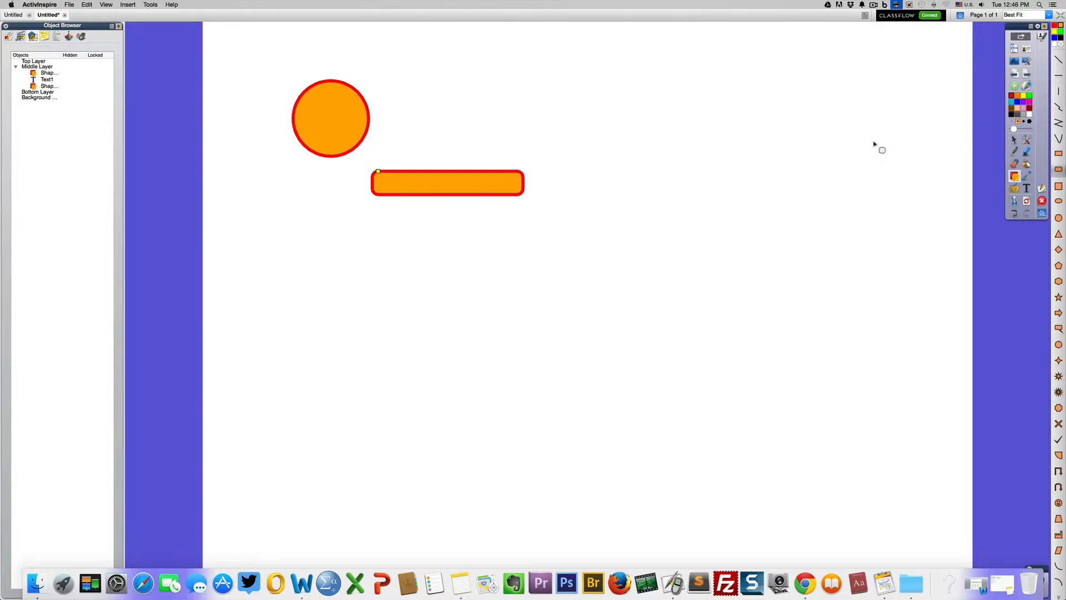
Move the text object above the rounded rectangle in the Middle Layer's stacking order
{"action": "left_click", "coordinate": [1014, 140]}
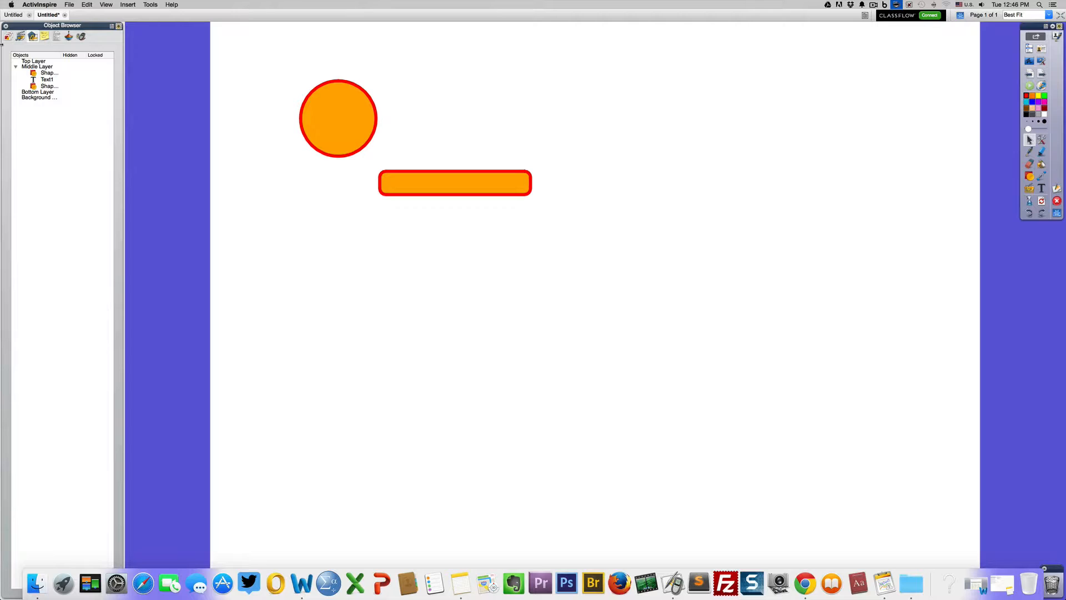
{"action": "left_click", "coordinate": [45, 81]}
{"action": "left_click_drag", "start_coordinate": [38, 80], "coordinate": [39, 72]}
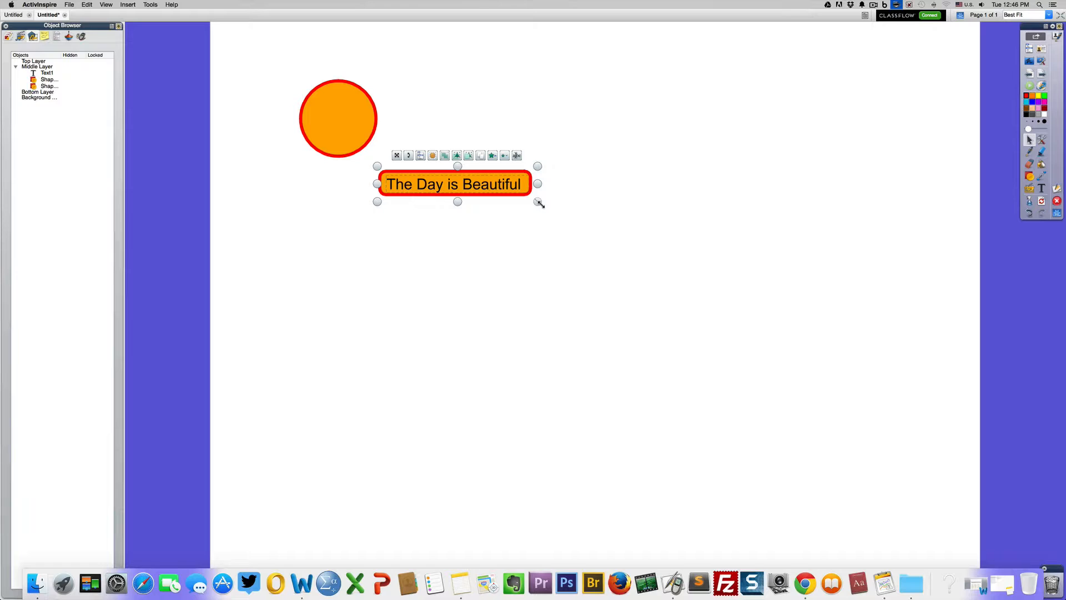
Give the rounded rectangle behind the text a black outline of width 2 and a horizontal gradient fill from cyan to dark blue
{"action": "left_click", "coordinate": [580, 189]}
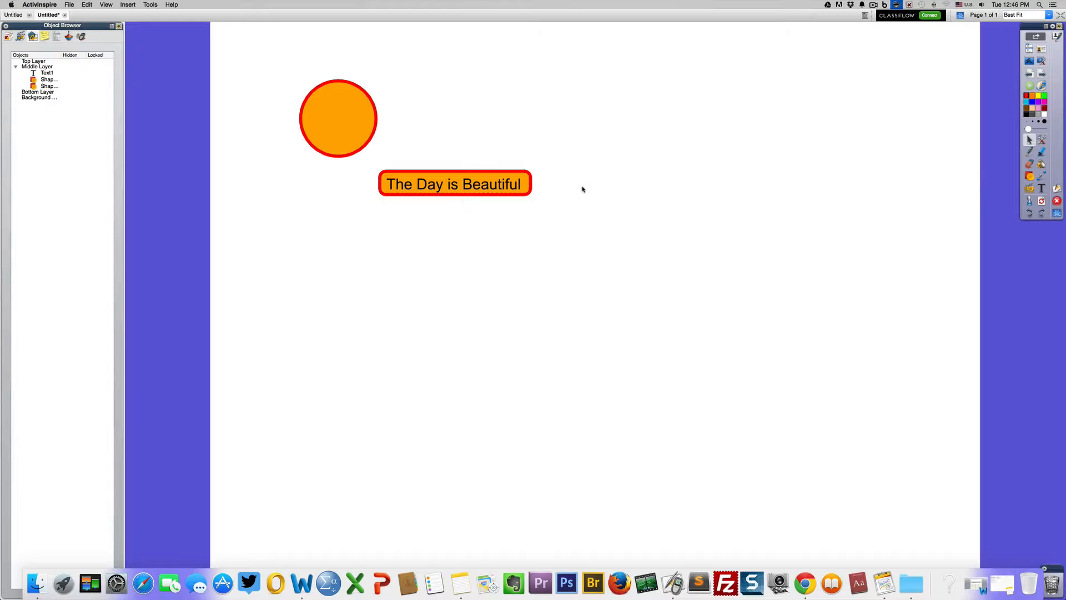
{"action": "left_click", "coordinate": [502, 173]}
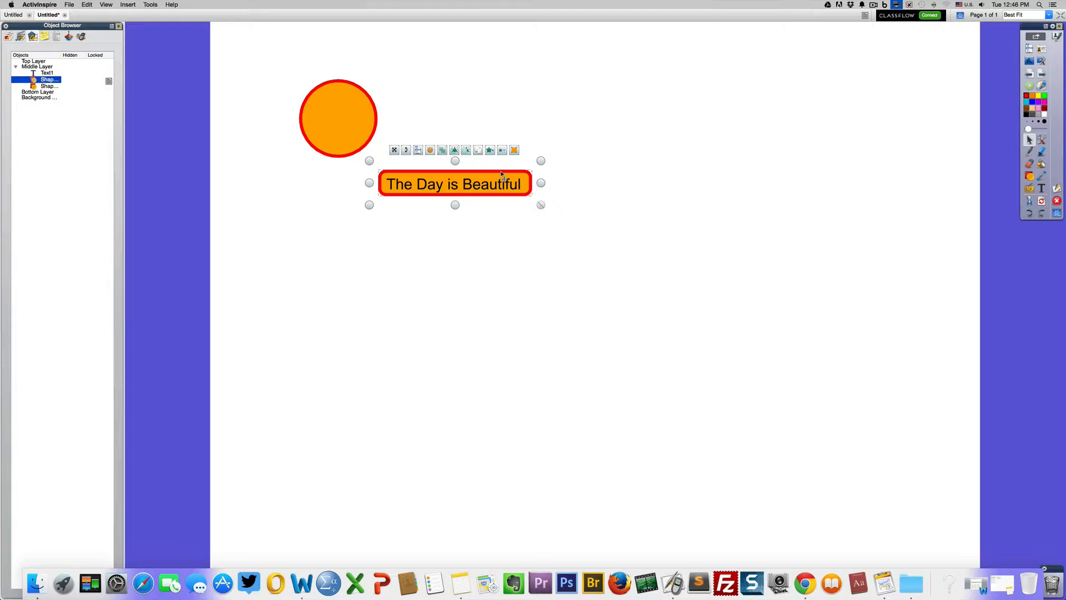
{"action": "left_click", "coordinate": [57, 36]}
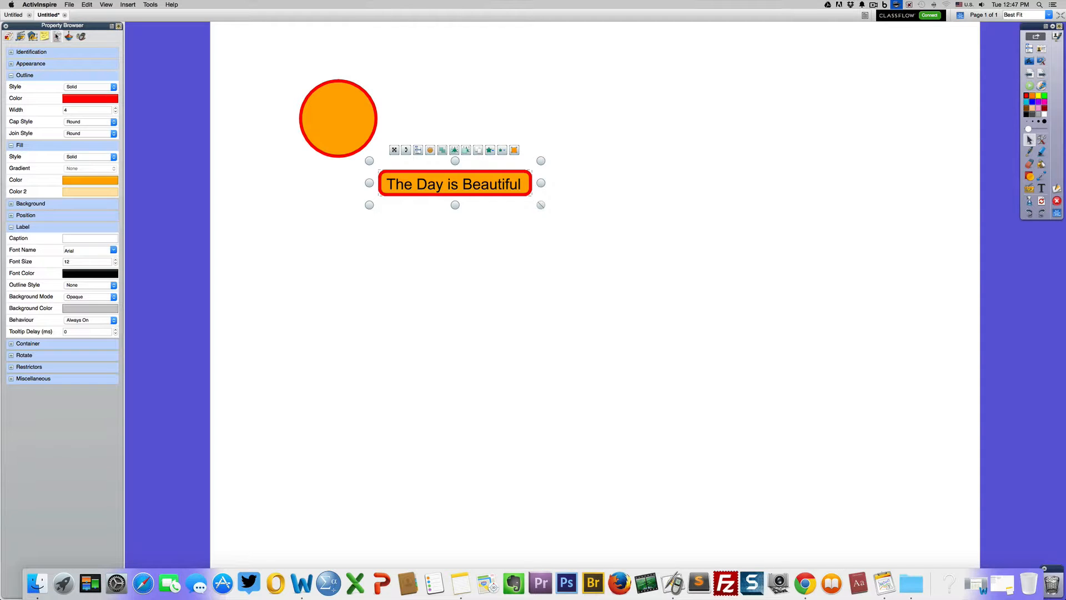
{"action": "left_click", "coordinate": [81, 100]}
{"action": "left_click", "coordinate": [86, 126]}
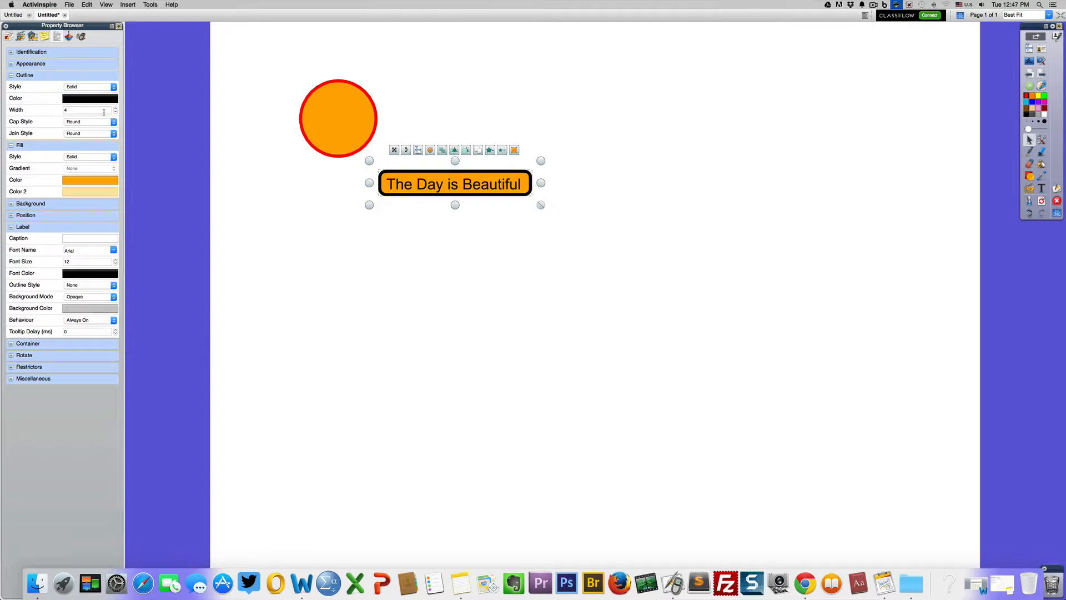
{"action": "left_click", "coordinate": [115, 112]}
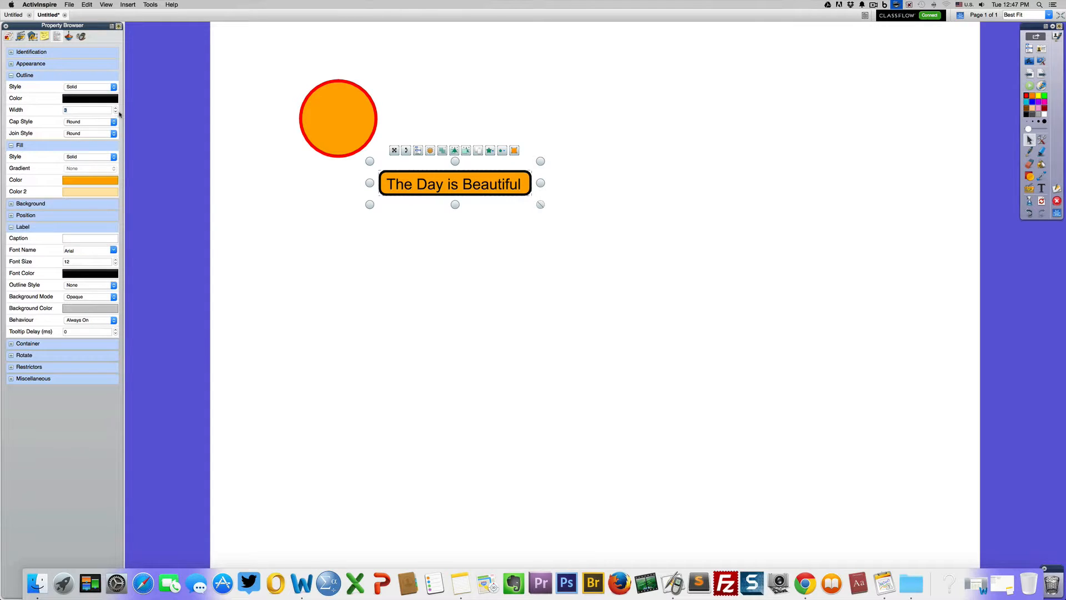
{"action": "left_click", "coordinate": [115, 113]}
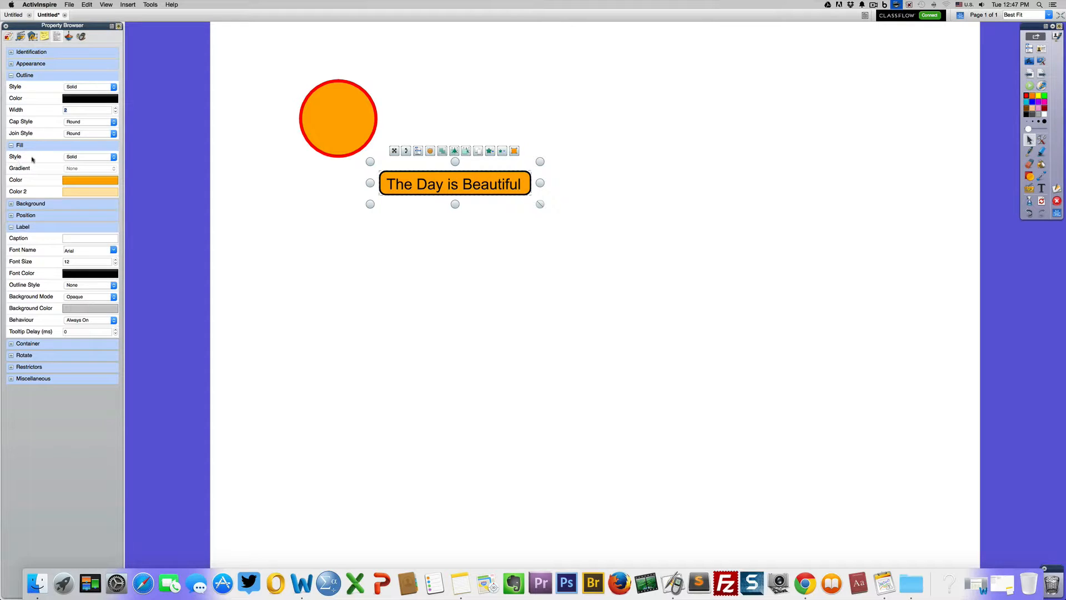
{"action": "left_click", "coordinate": [112, 157]}
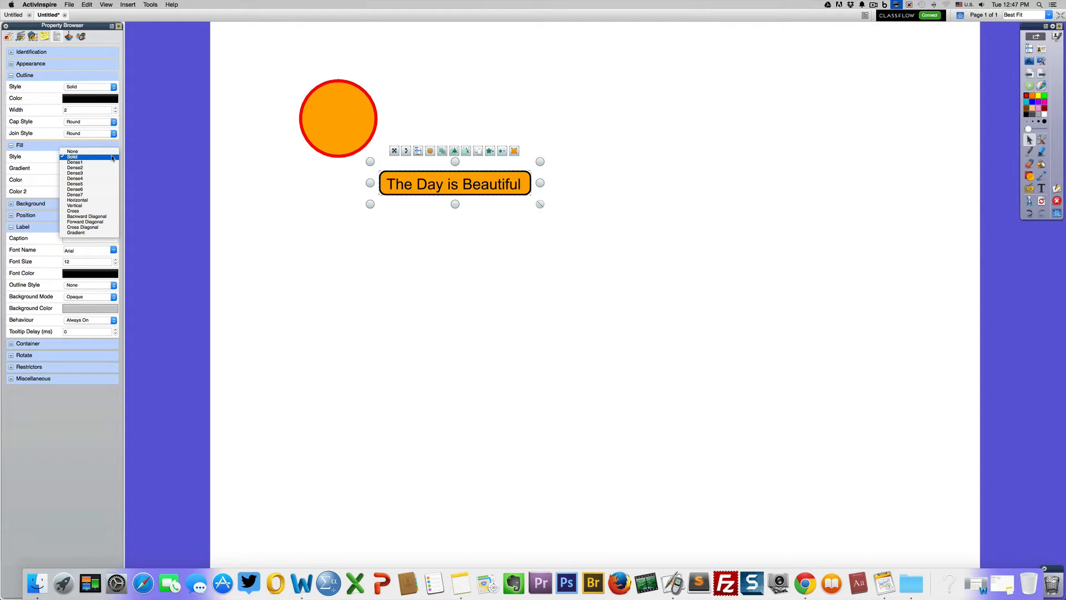
{"action": "left_click", "coordinate": [80, 233]}
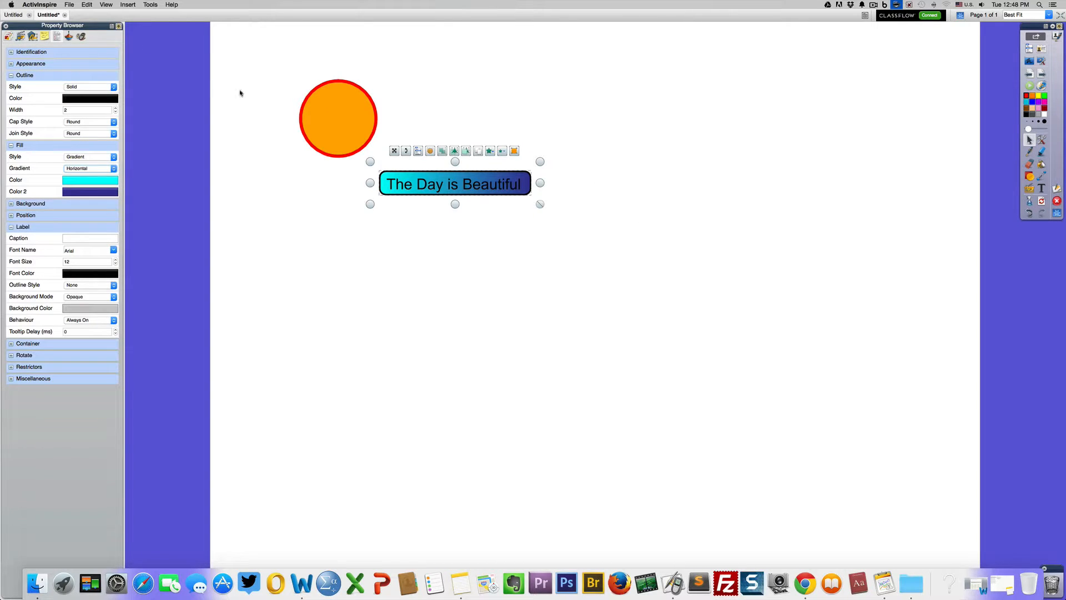
Change the font color of the text "The Day is Beautiful" to white
{"action": "left_click", "coordinate": [455, 187]}
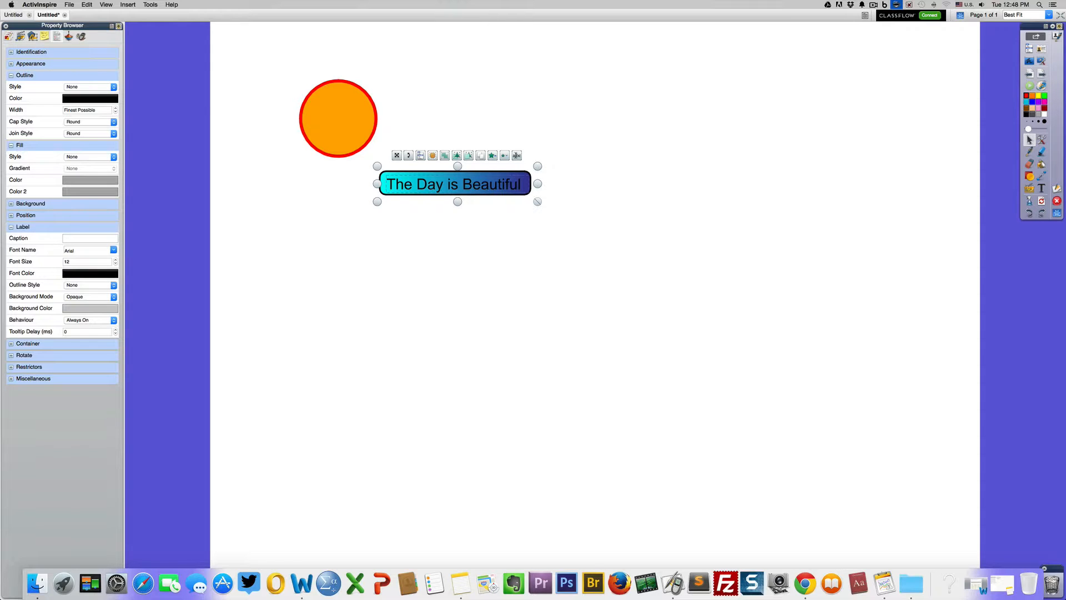
{"action": "left_click", "coordinate": [33, 37]}
{"action": "left_click", "coordinate": [46, 73]}
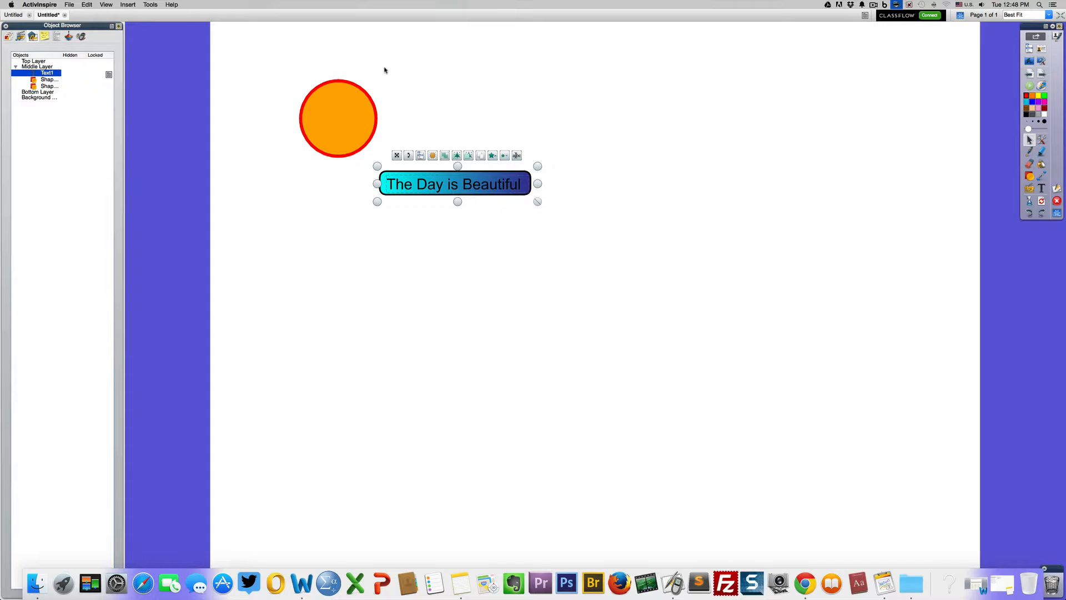
{"action": "double_click", "coordinate": [429, 177]}
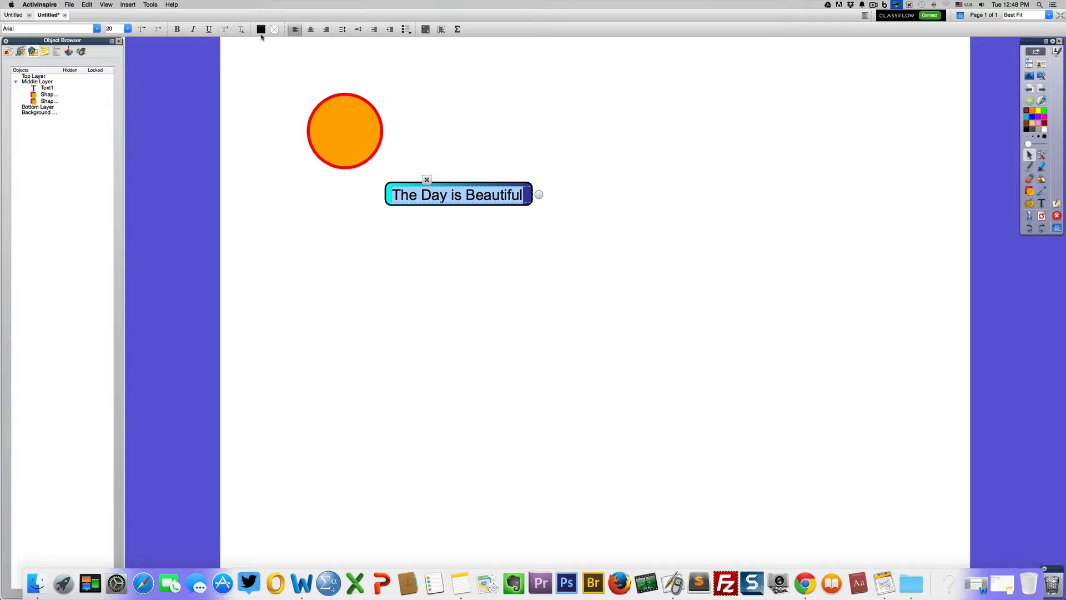
{"action": "left_click", "coordinate": [262, 30]}
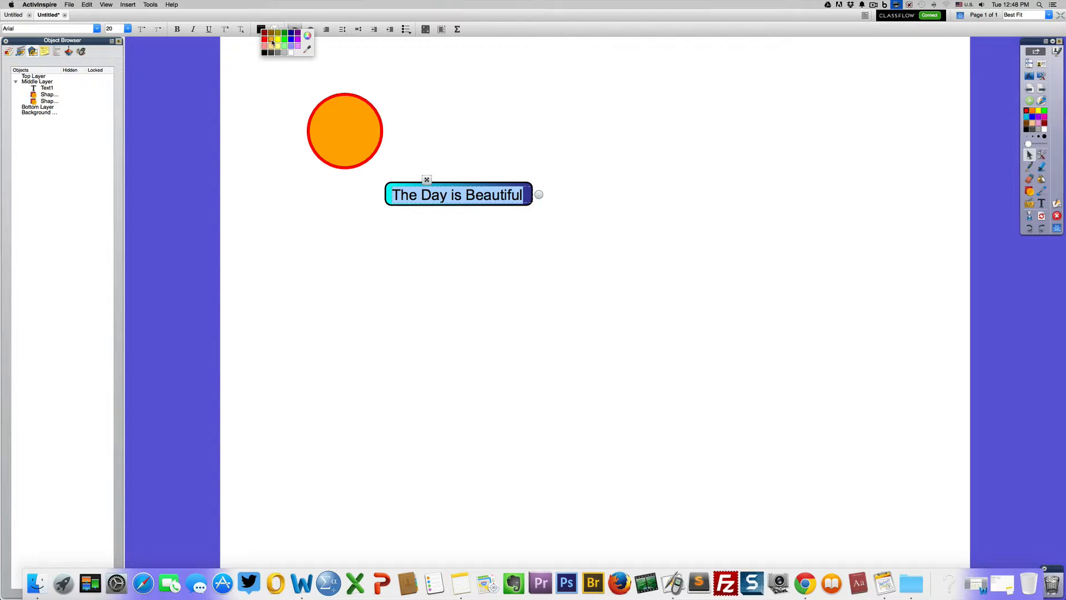
{"action": "left_click", "coordinate": [291, 52]}
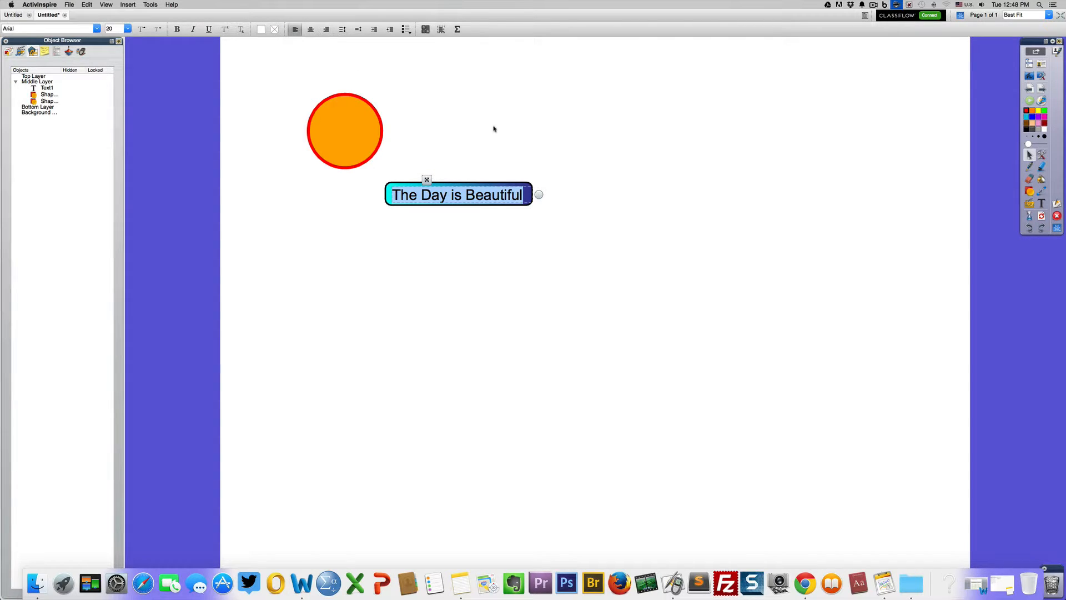
{"action": "left_click", "coordinate": [494, 129]}
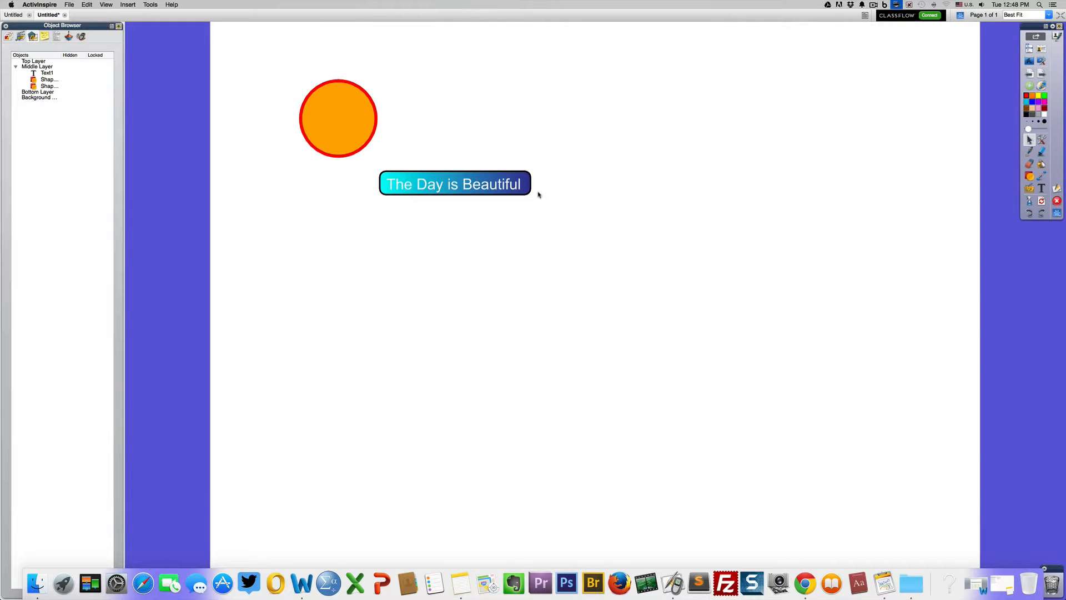
Delete the orange circle above the text label from the page
{"action": "left_click", "coordinate": [338, 101]}
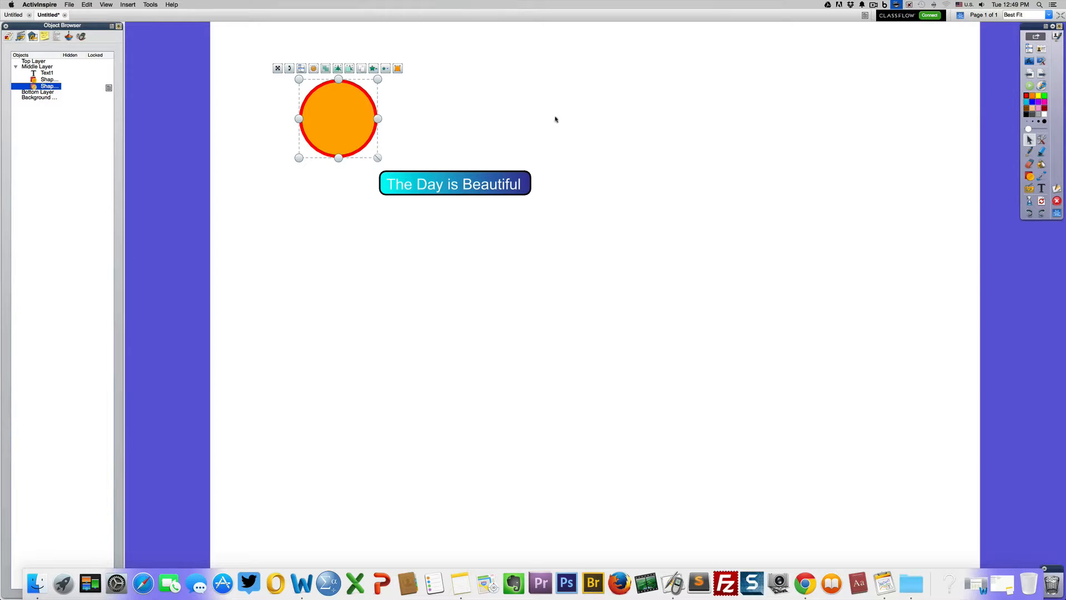
{"action": "left_click", "coordinate": [605, 181]}
{"action": "left_click_drag", "start_coordinate": [593, 217], "coordinate": [374, 157]}
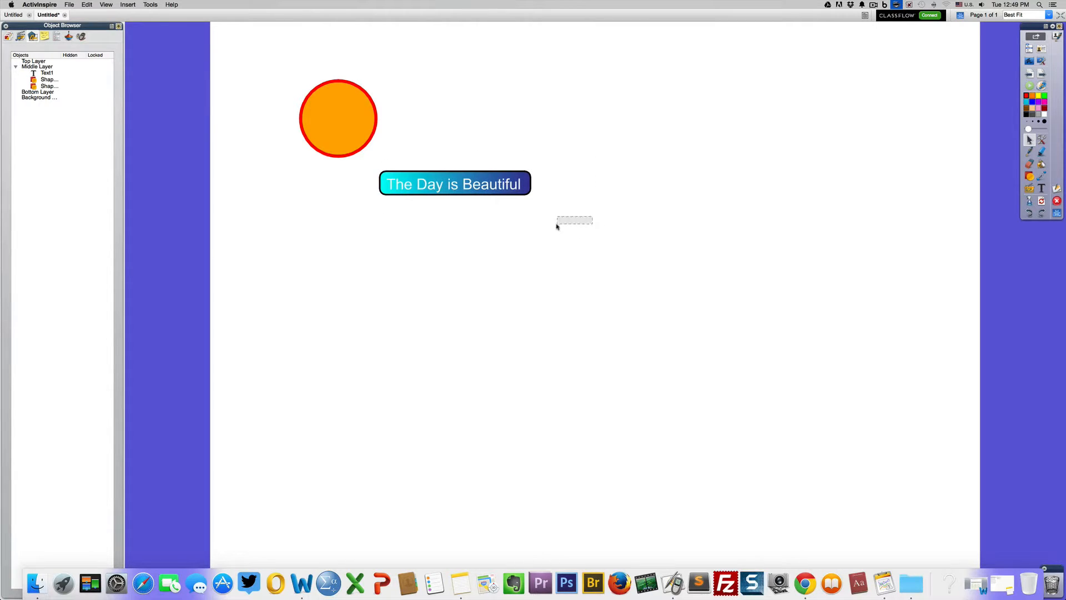
Group the text "The Day is Beautiful" with its rounded rectangle and try moving them together
{"action": "left_click_drag", "start_coordinate": [563, 218], "coordinate": [369, 158]}
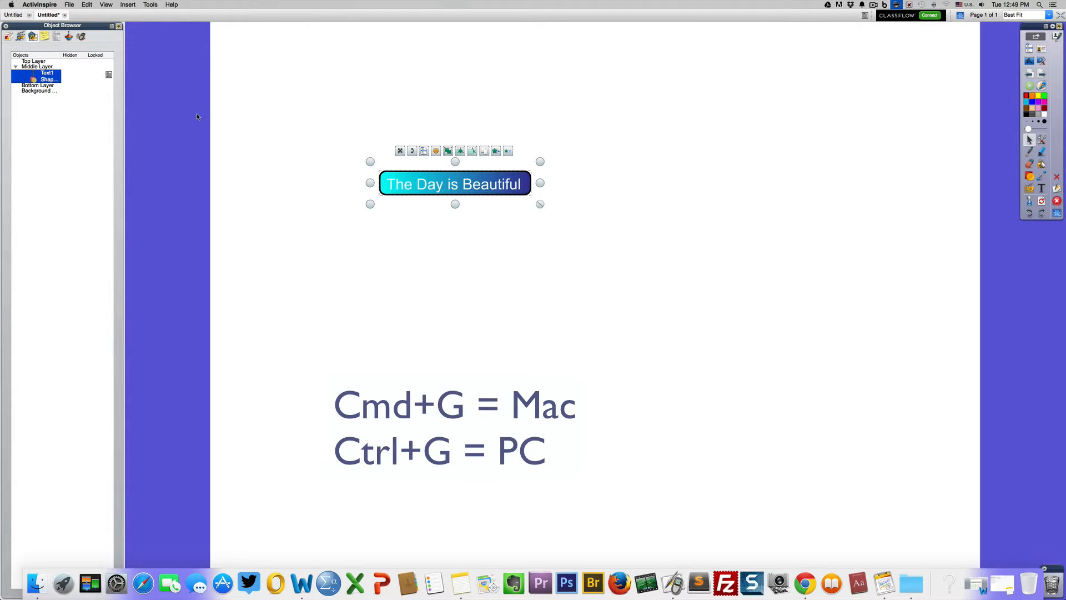
{"action": "key", "text": "super+g"}
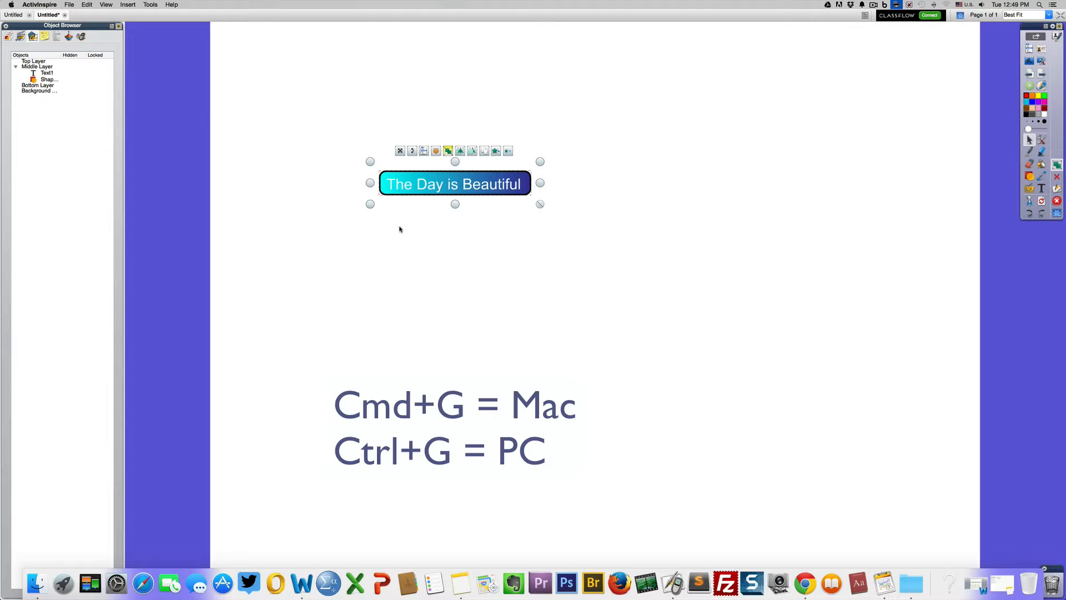
{"action": "left_click", "coordinate": [402, 246]}
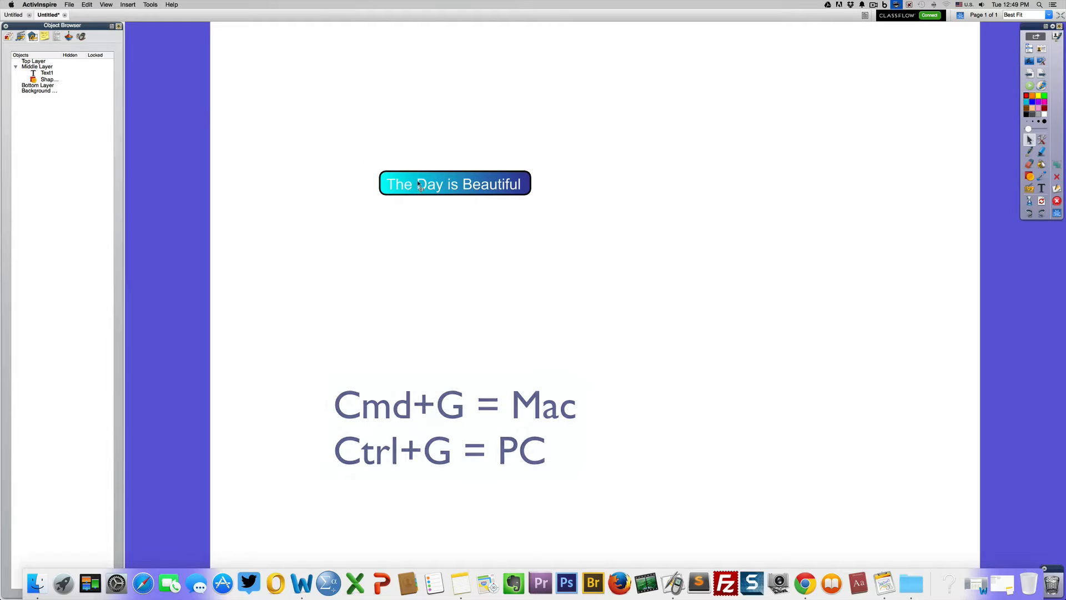
{"action": "left_click_drag", "start_coordinate": [412, 184], "coordinate": [395, 135]}
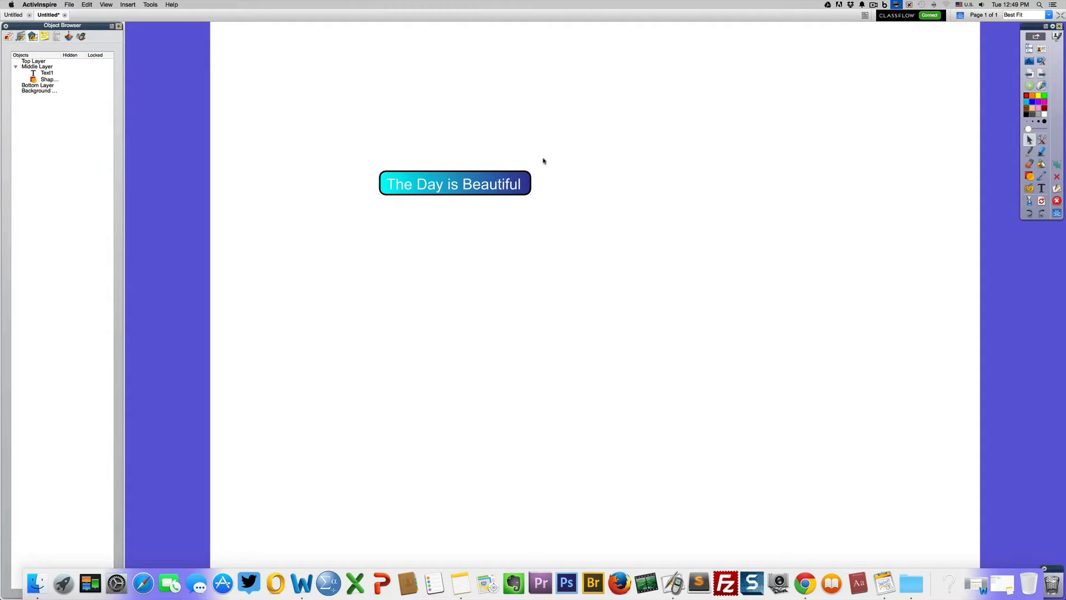
{"action": "mouse_move", "coordinate": [477, 189]}
{"action": "left_mouse_down"}
{"action": "mouse_move", "coordinate": [538, 193]}
{"action": "mouse_move", "coordinate": [616, 172]}
{"action": "mouse_move", "coordinate": [476, 190]}
{"action": "left_mouse_up"}
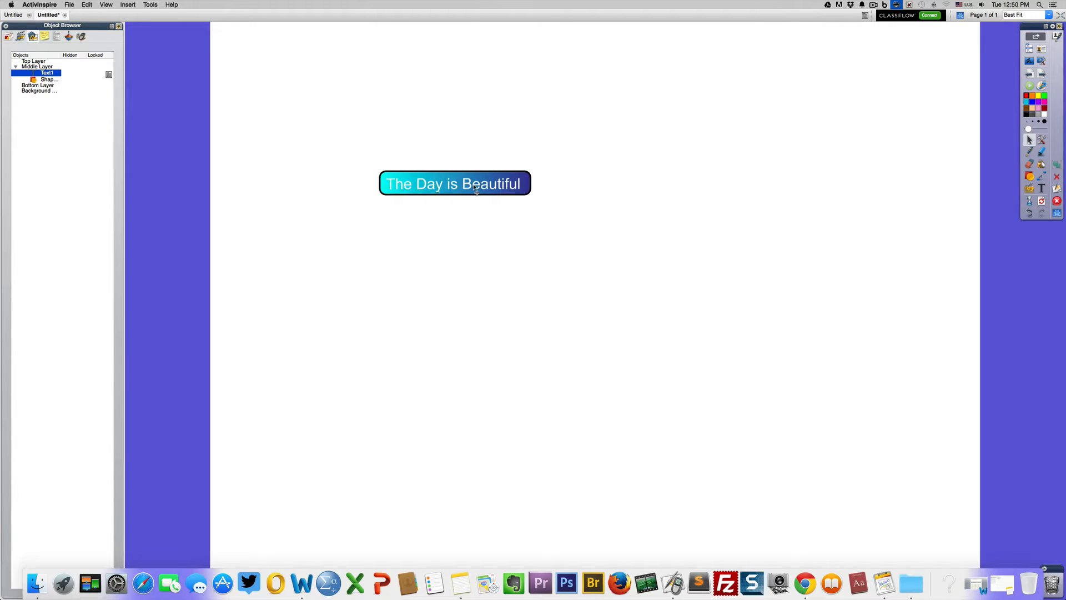
Group the text and its rounded rectangle again and move the group to the upper-left area of the page
{"action": "left_click_drag", "start_coordinate": [300, 145], "coordinate": [614, 229]}
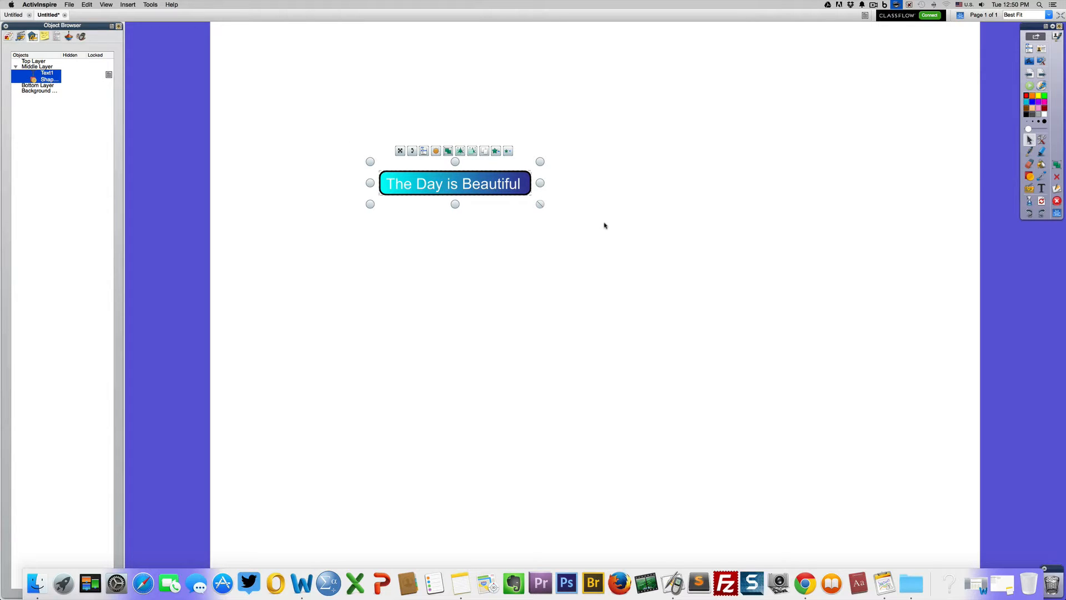
{"action": "key", "text": "super+g"}
{"action": "left_click", "coordinate": [605, 226]}
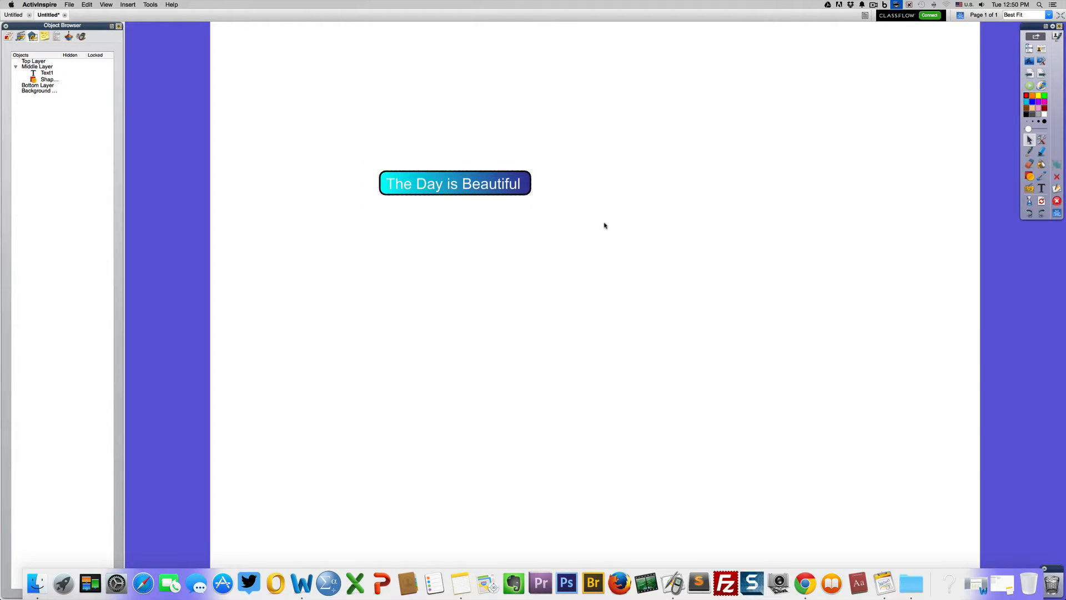
{"action": "left_click_drag", "start_coordinate": [492, 189], "coordinate": [375, 98]}
{"action": "left_click", "coordinate": [376, 157]}
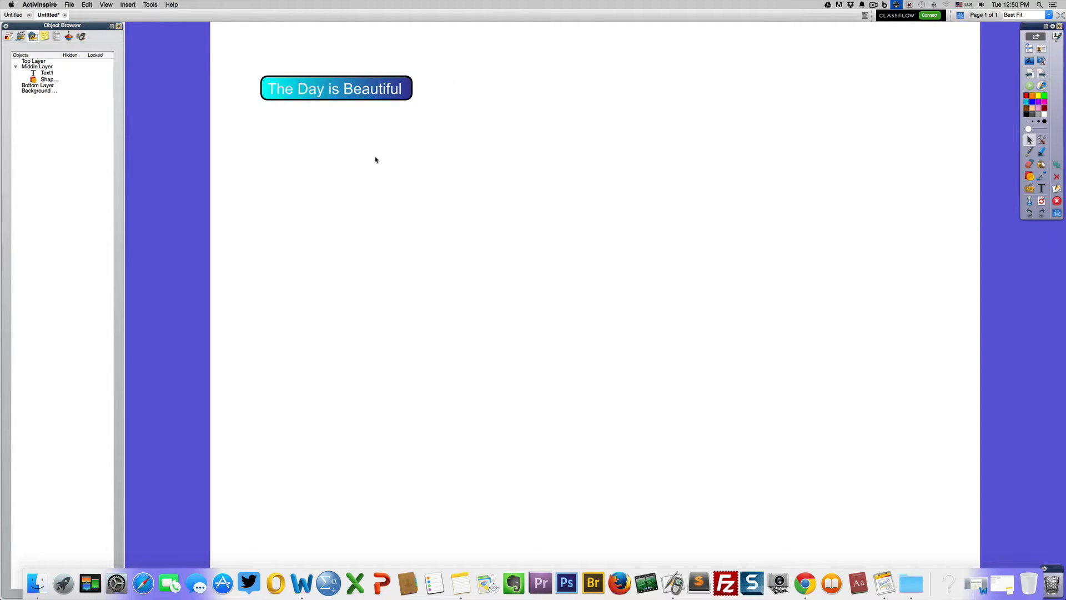
Look through pages 2, 3 and 4 of the All_About_Actions flipchart and return to page 1
{"action": "left_click", "coordinate": [45, 36]}
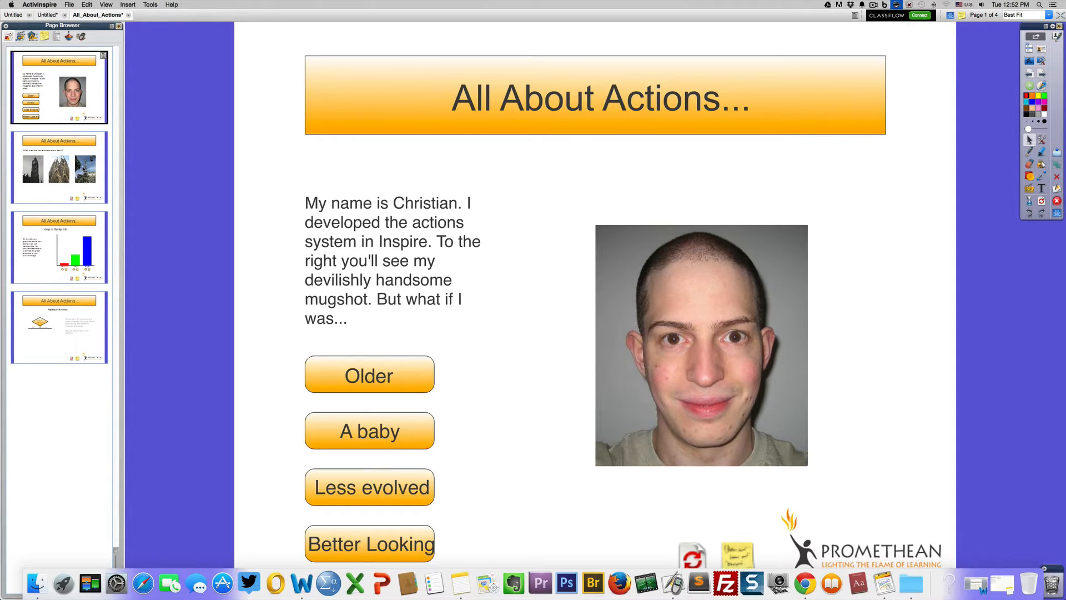
{"action": "left_click", "coordinate": [83, 168]}
{"action": "left_click", "coordinate": [83, 238]}
{"action": "left_click", "coordinate": [79, 311]}
{"action": "left_click", "coordinate": [72, 237]}
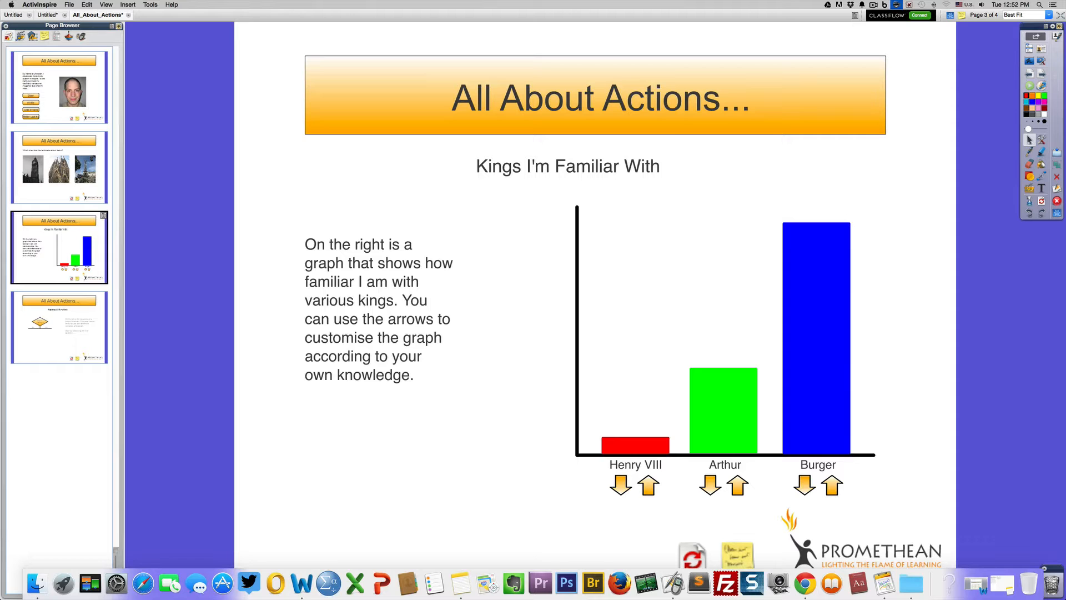
{"action": "left_click", "coordinate": [56, 166]}
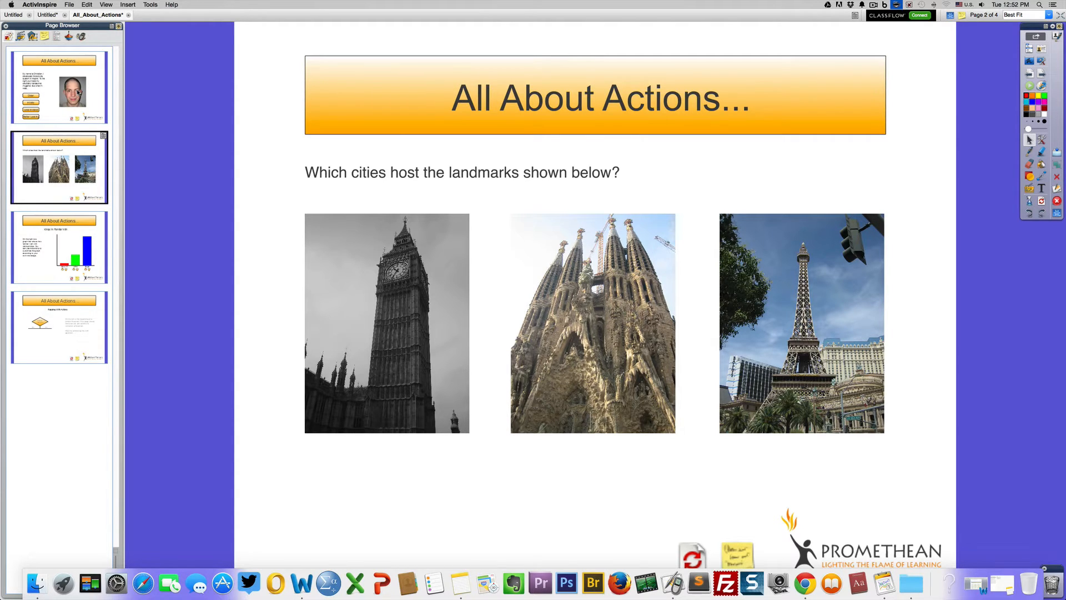
{"action": "left_click", "coordinate": [78, 93]}
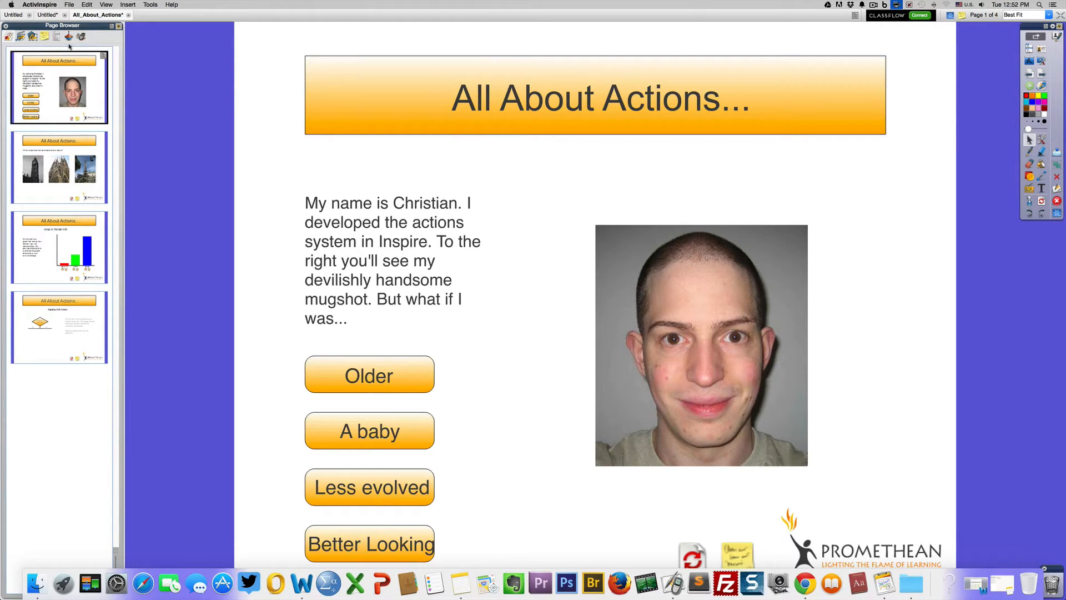
Read the notes attached to pages 1 and 2 of the All_About_Actions flipchart
{"action": "left_click", "coordinate": [44, 37]}
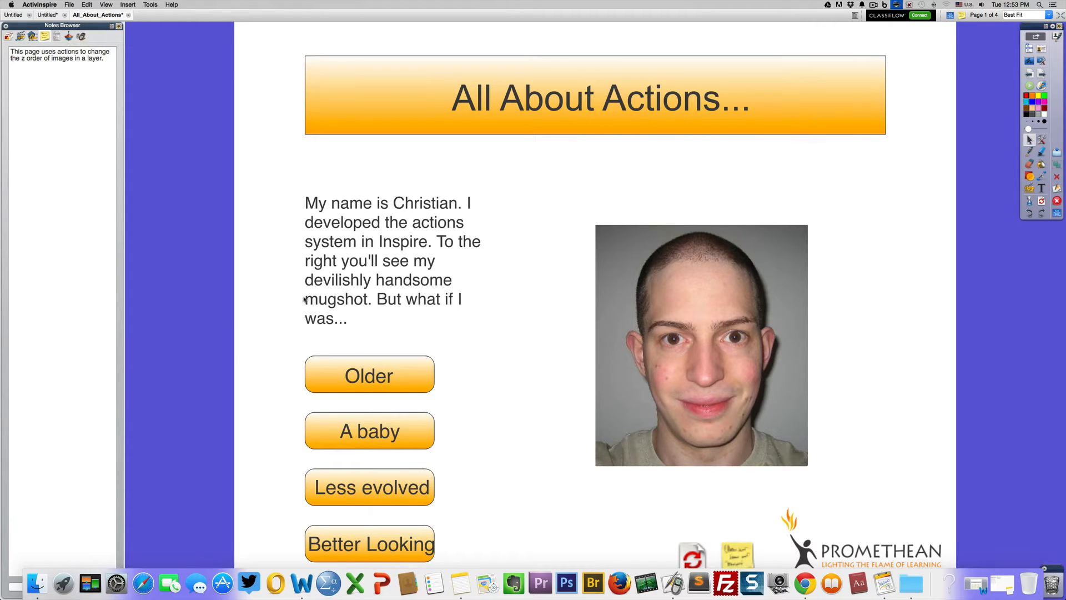
{"action": "left_click", "coordinate": [1042, 76]}
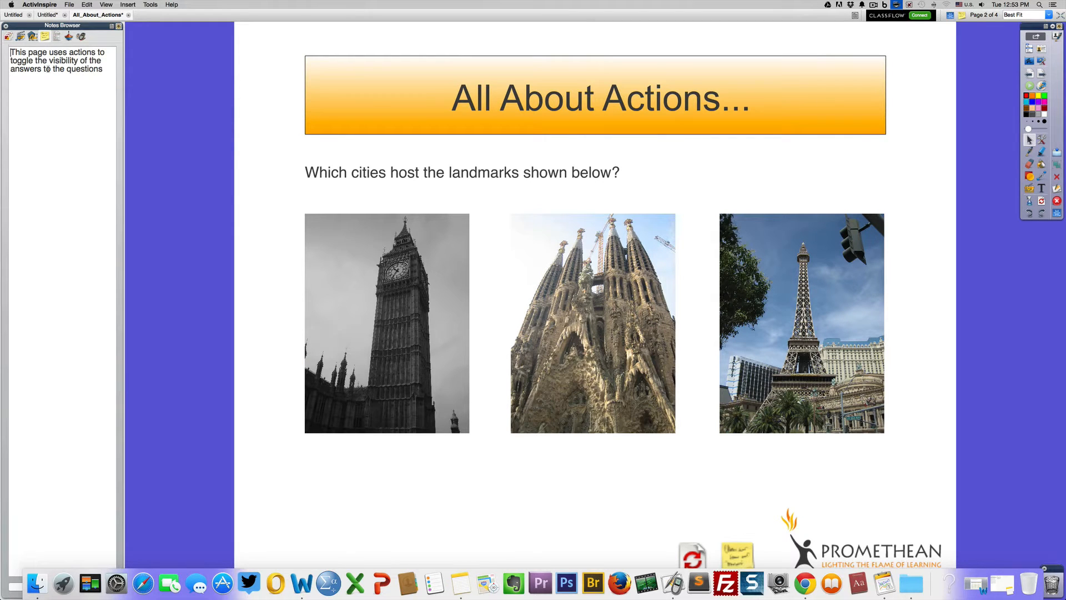